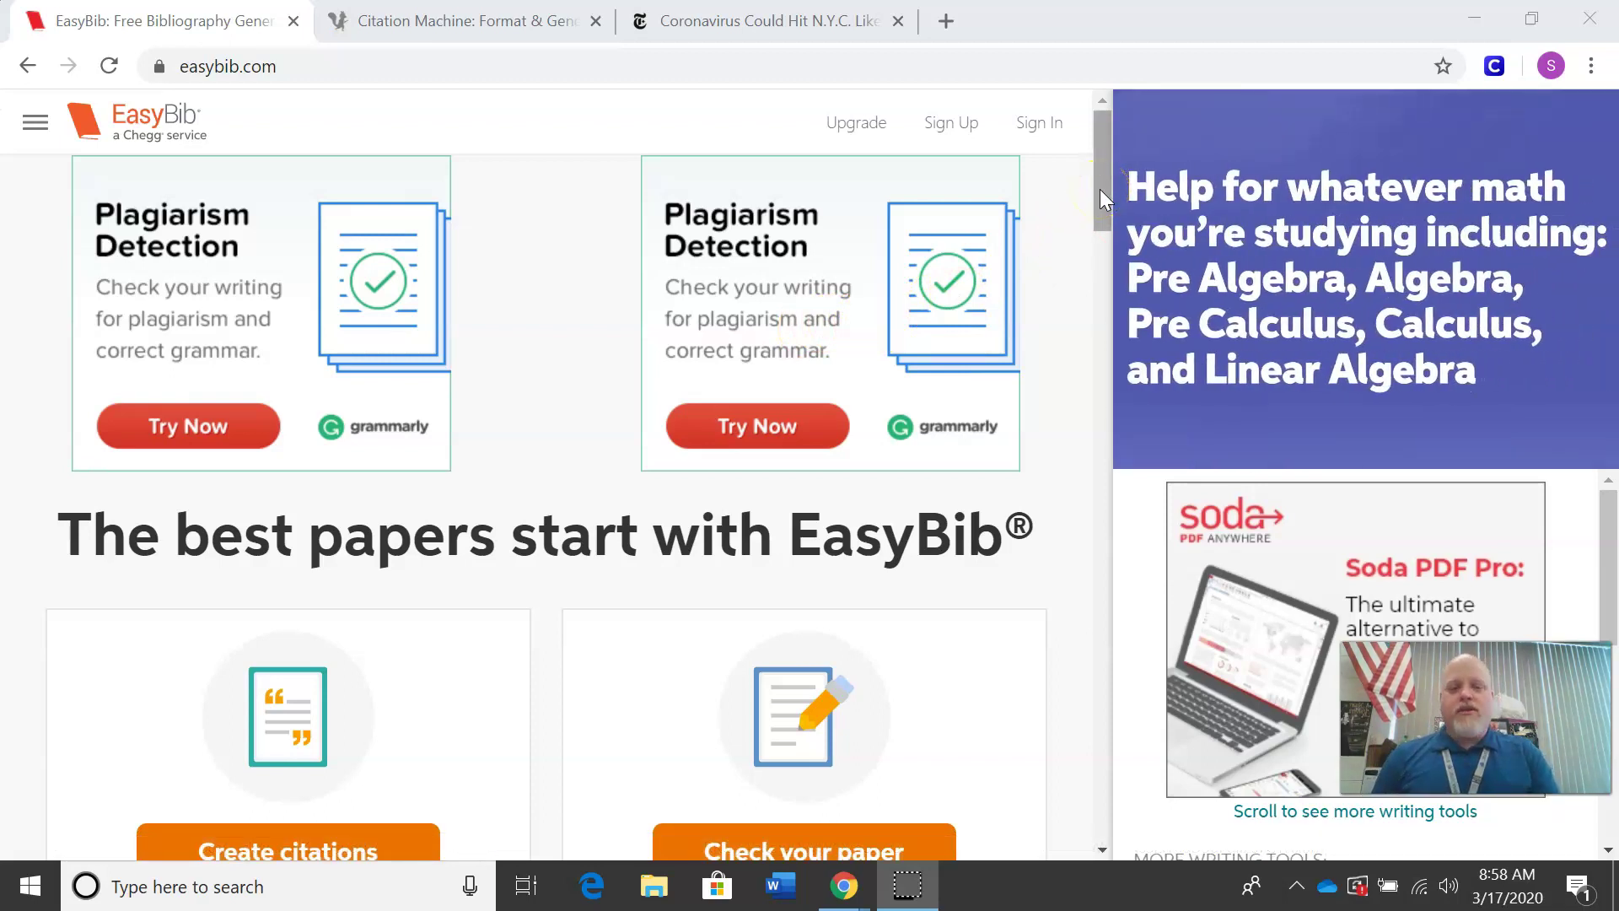
Step: Start a new citation, look through the additional source types, and choose Website as the source
{"action": "left_click_drag", "start_coordinate": [1099, 189], "coordinate": [1101, 260]}
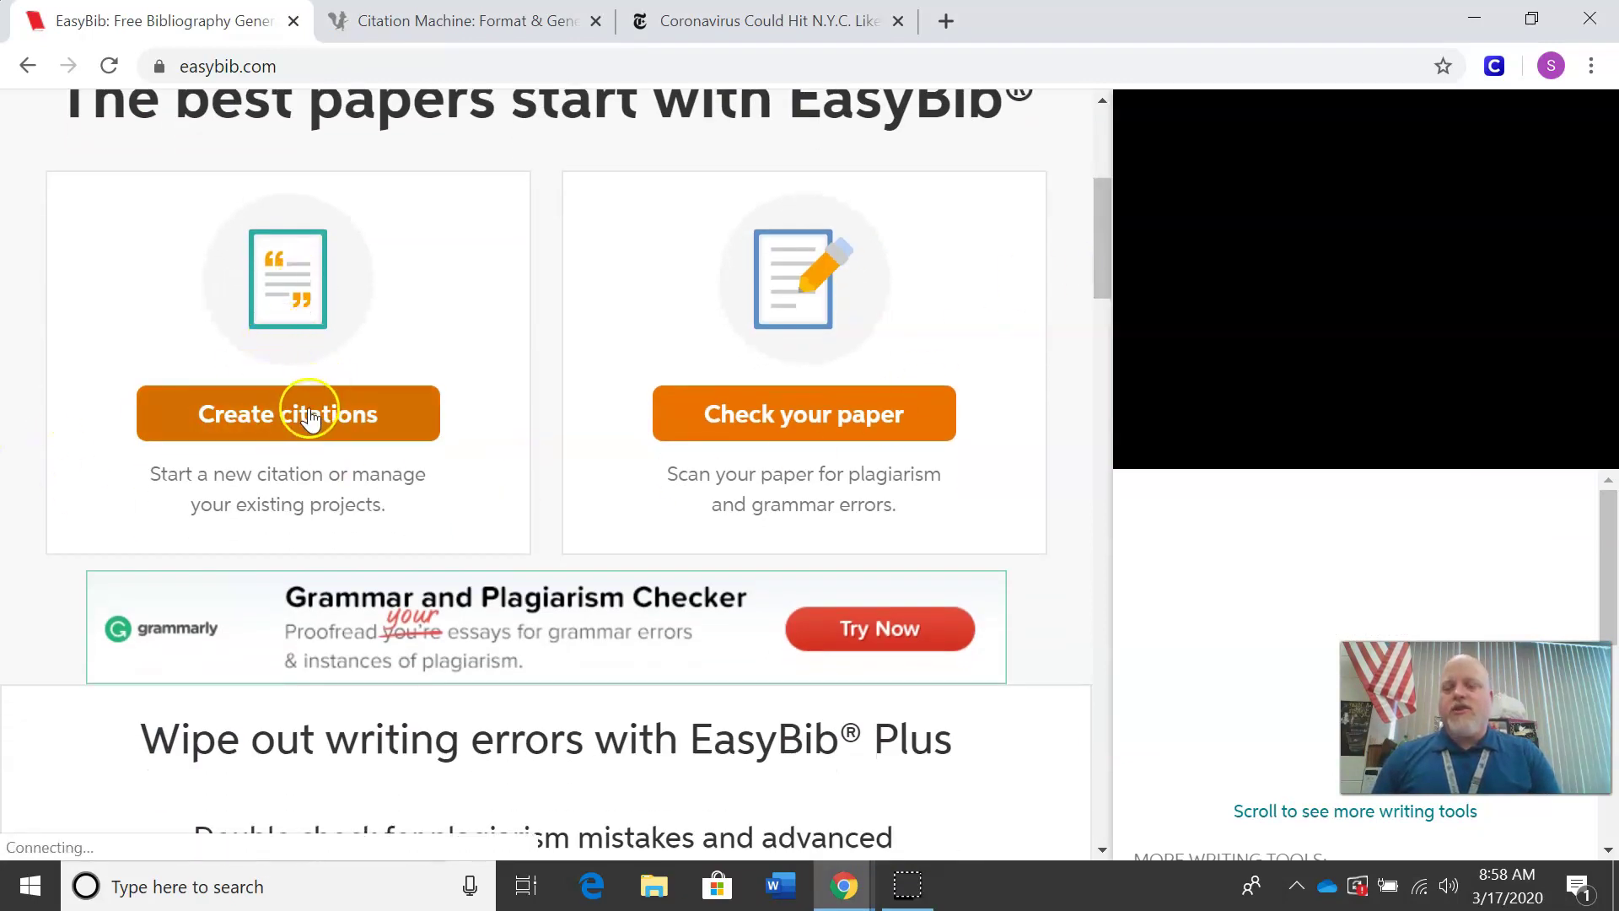
{"action": "left_click", "coordinate": [293, 423]}
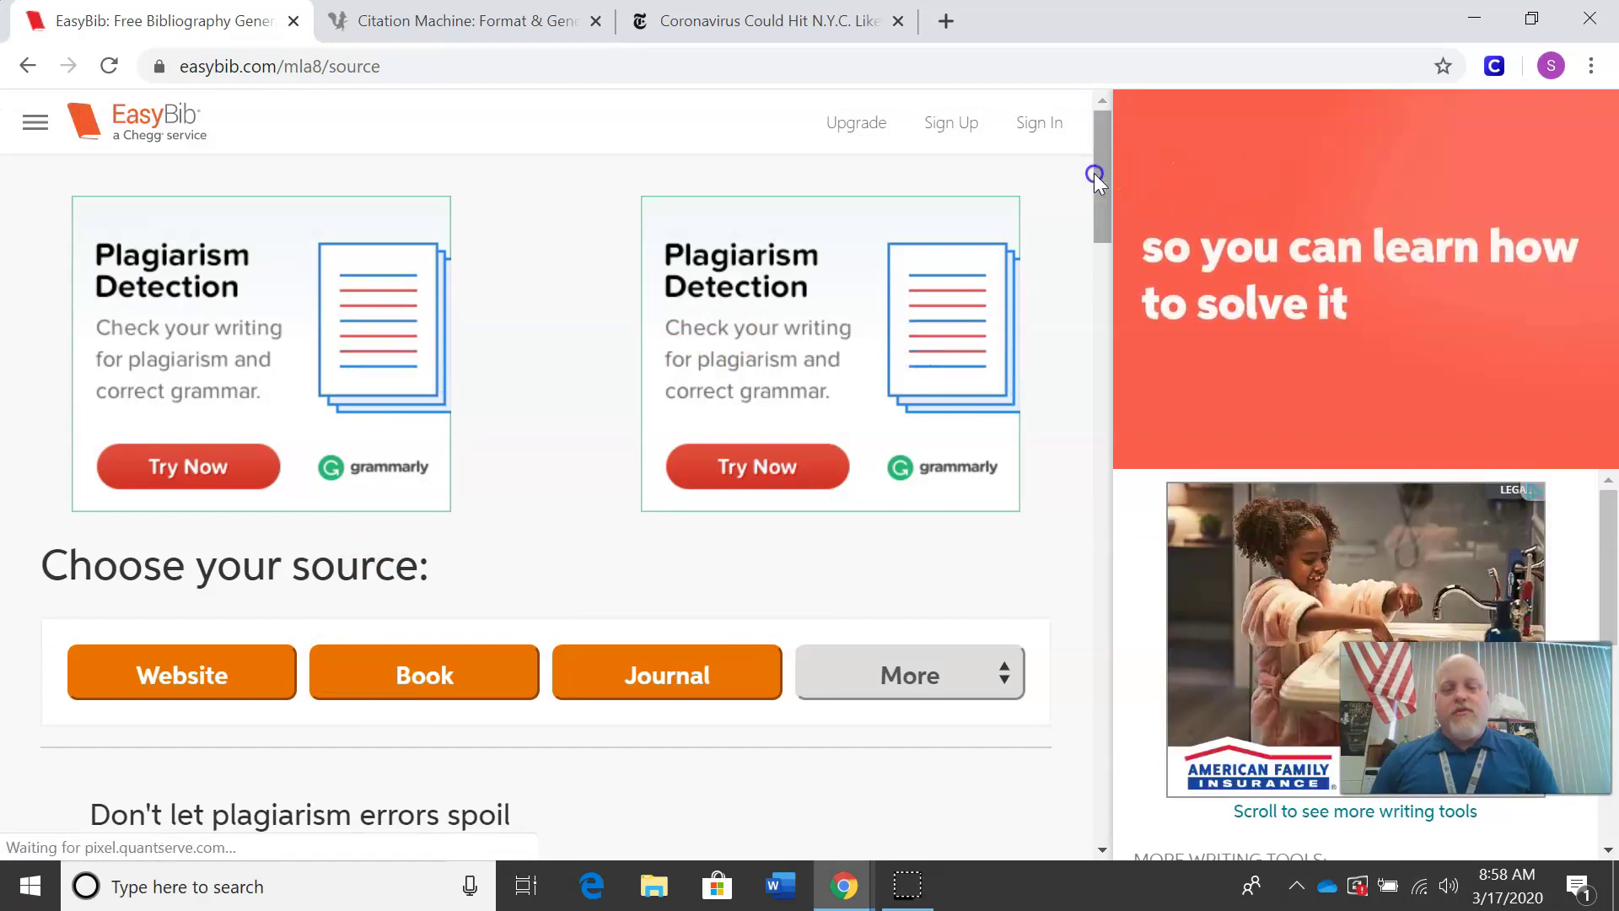
{"action": "scroll", "coordinate": [1080, 200], "scroll_direction": "down", "scroll_amount": 5}
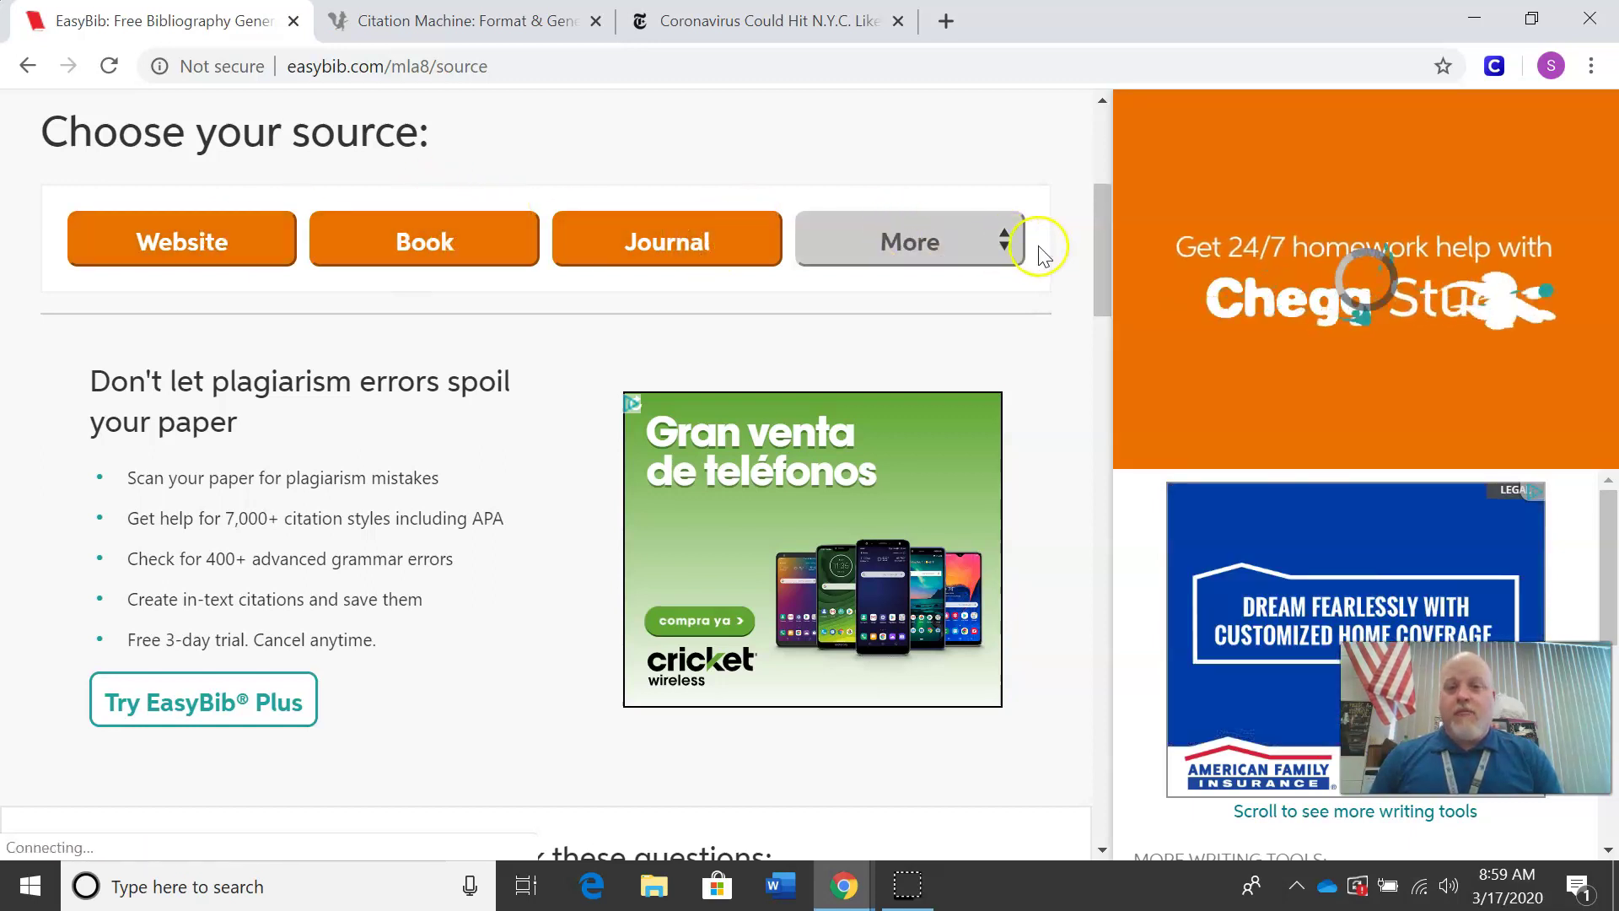
{"action": "left_click", "coordinate": [1005, 244]}
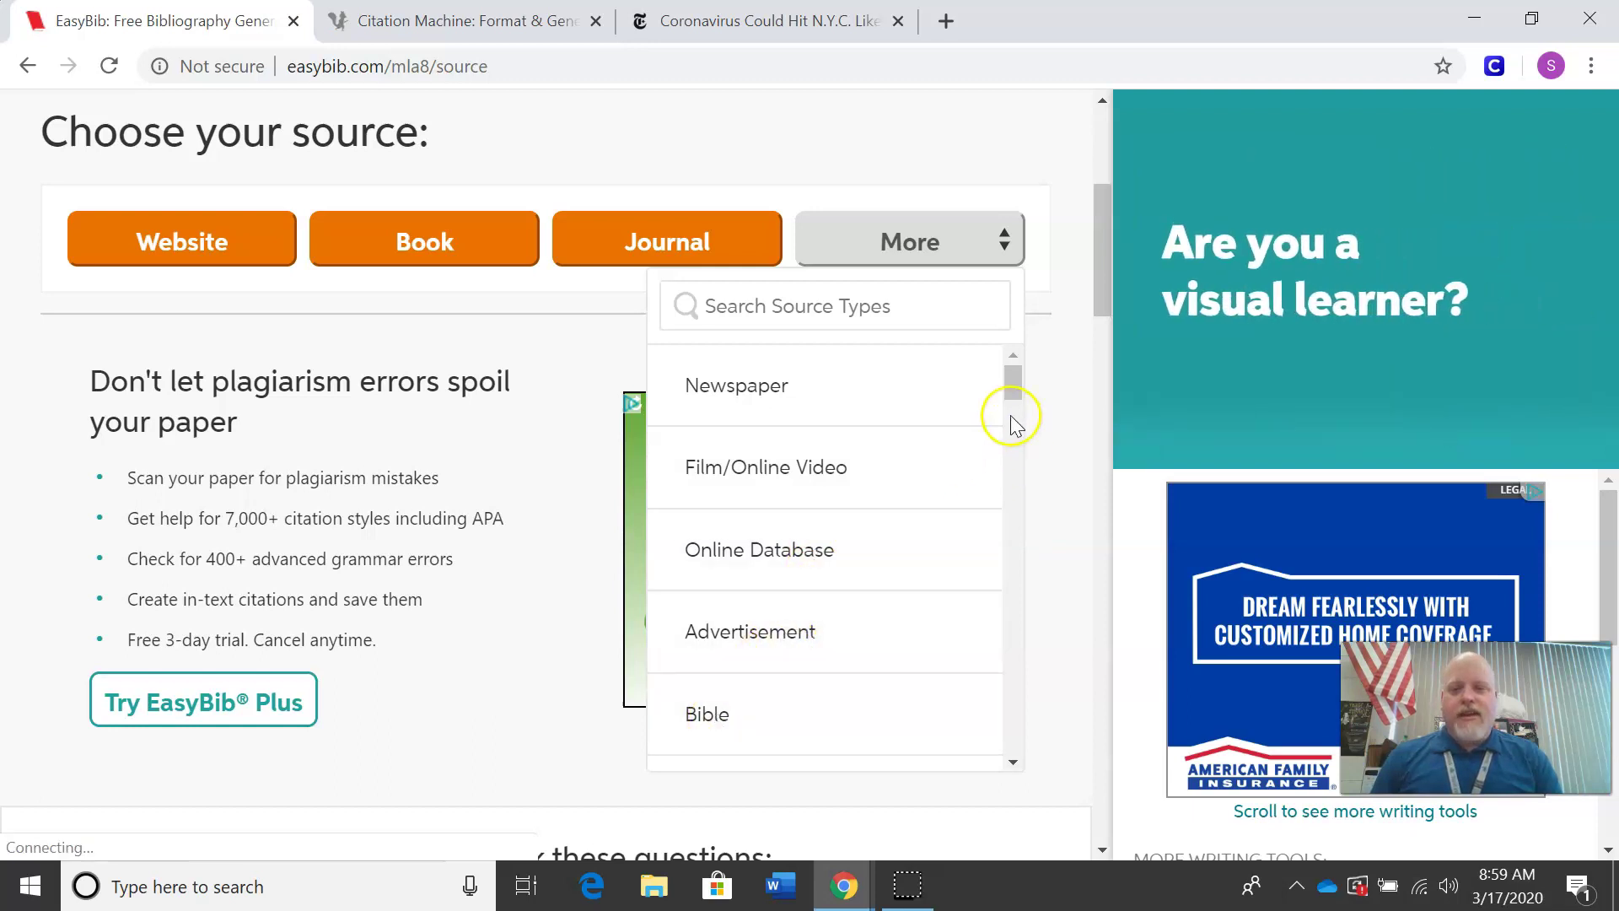
{"action": "left_click_drag", "start_coordinate": [1010, 387], "coordinate": [925, 769]}
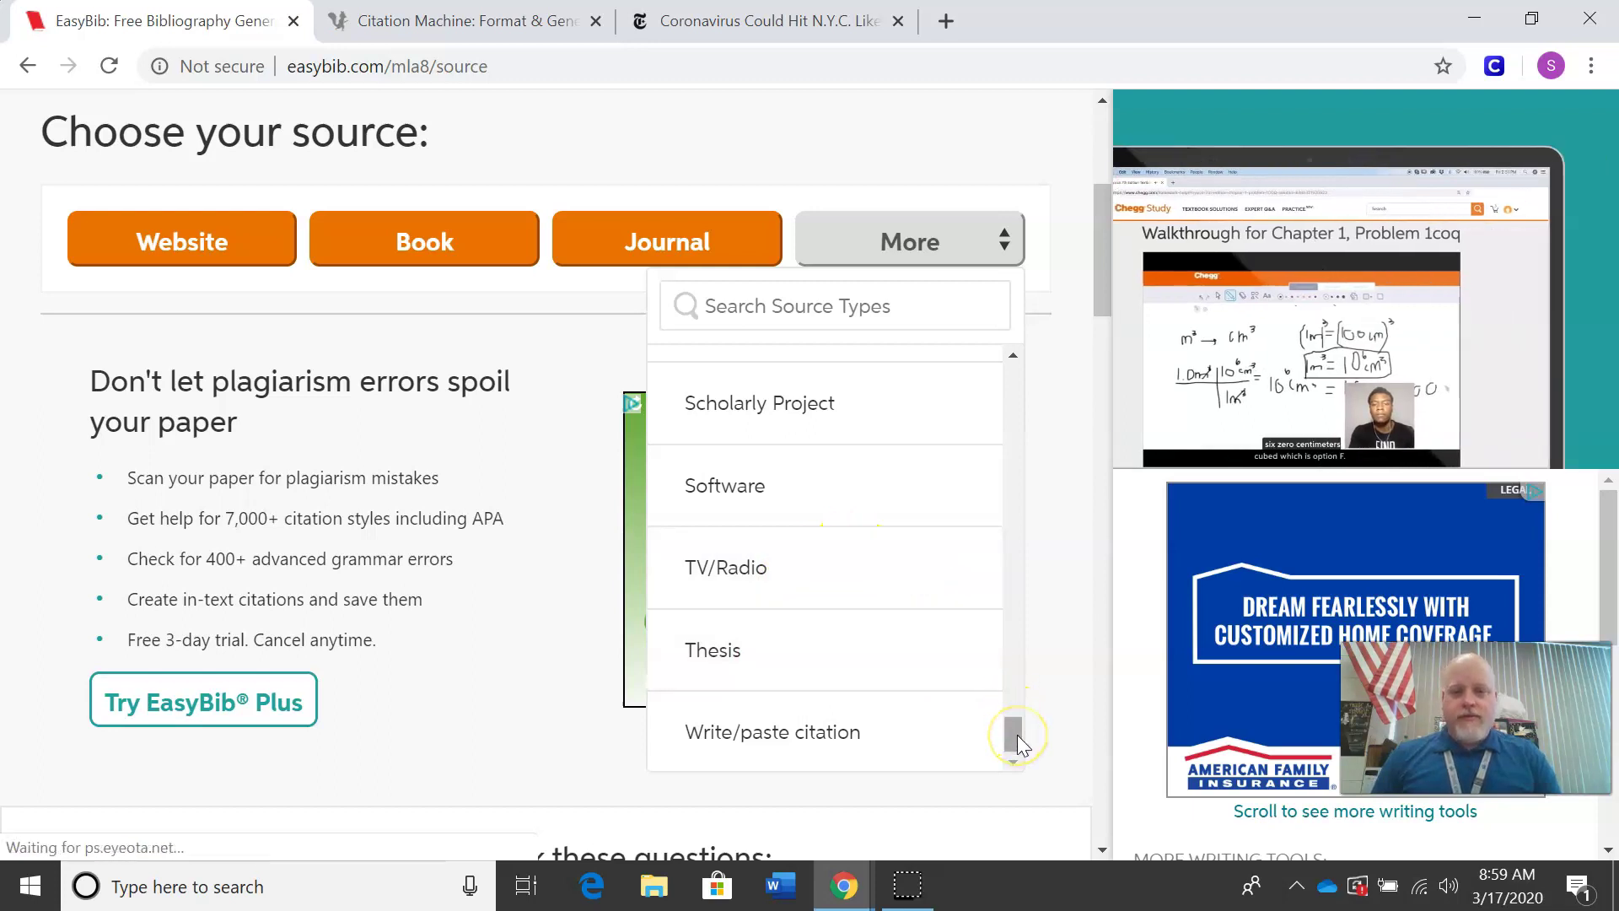
{"action": "left_click_drag", "start_coordinate": [1013, 733], "coordinate": [1015, 307]}
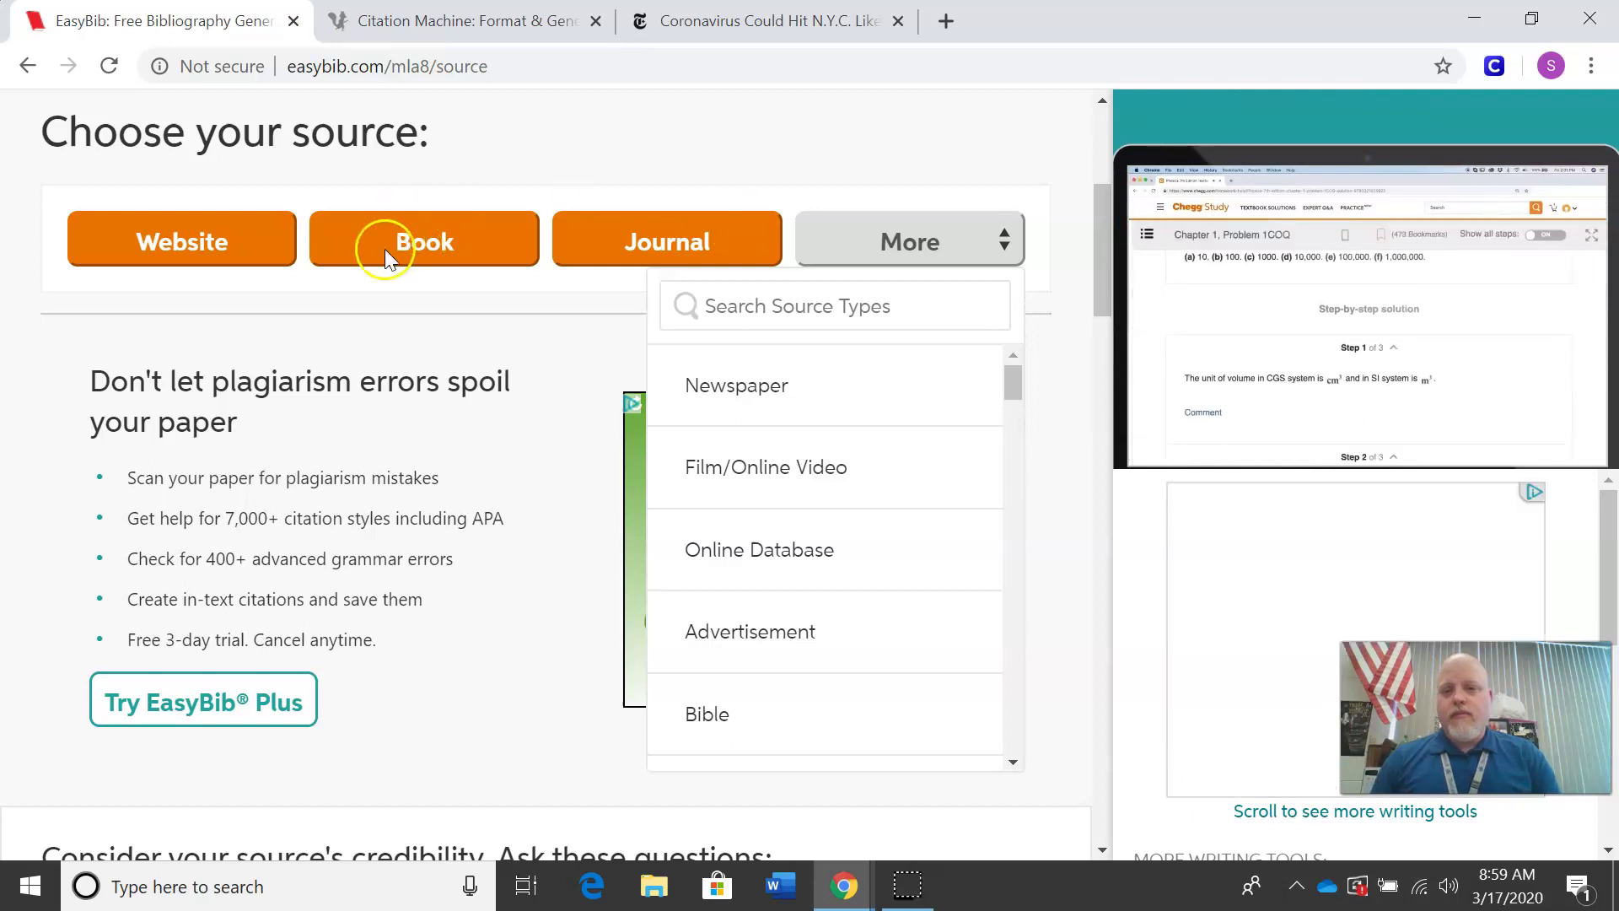
{"action": "left_click", "coordinate": [173, 246]}
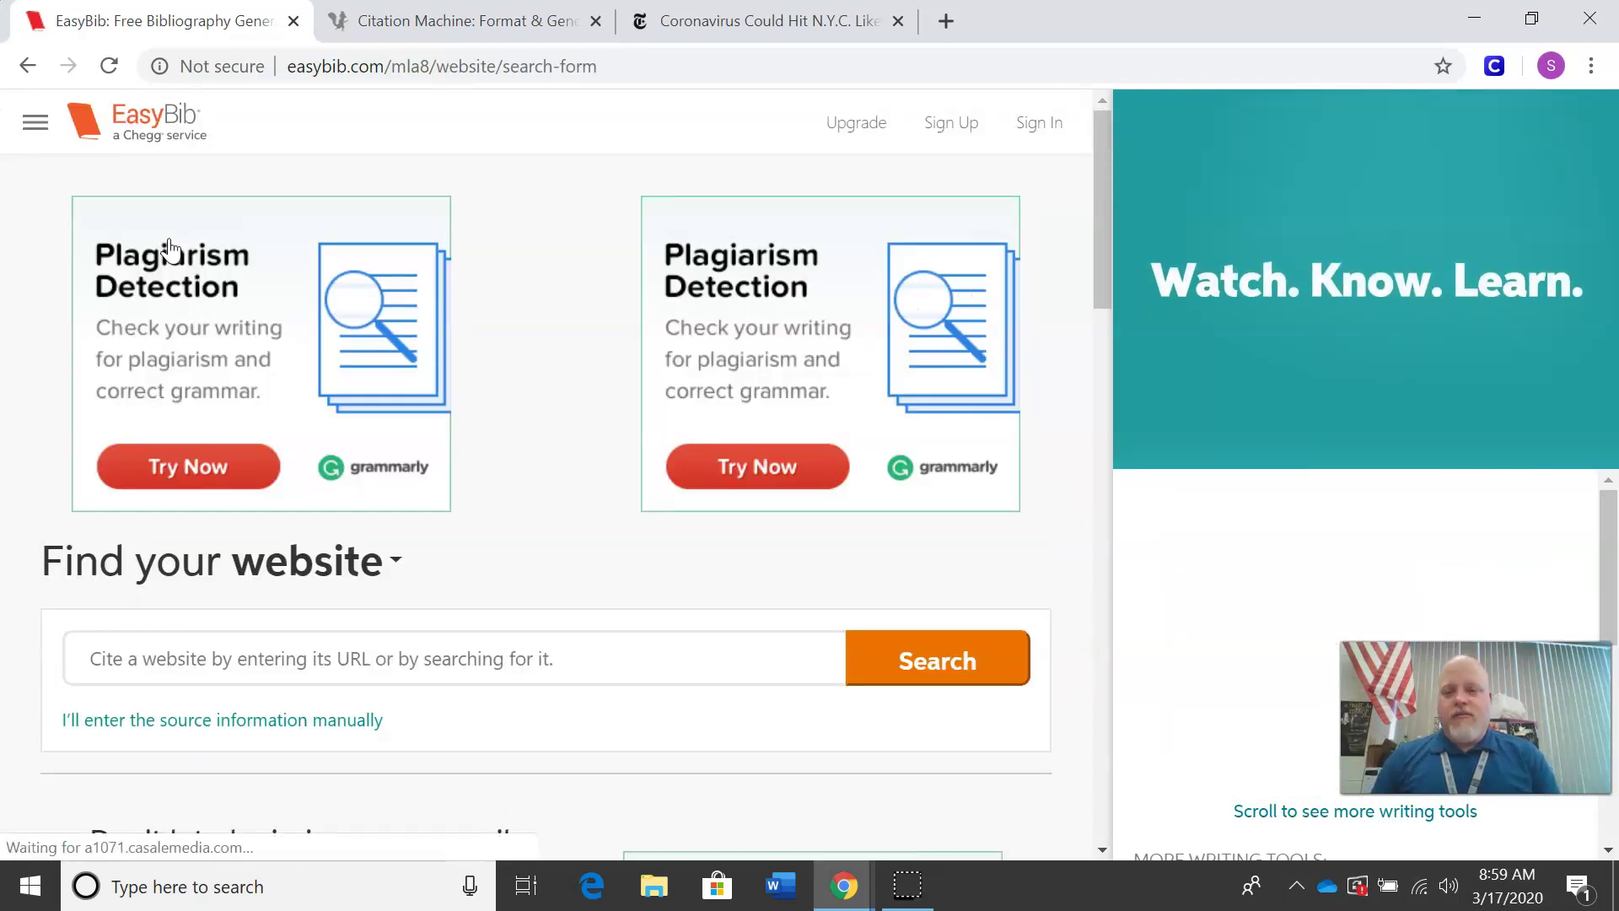
Step: Switch to the New York Times coronavirus live updates article and copy its full web address
{"action": "left_click", "coordinate": [764, 16]}
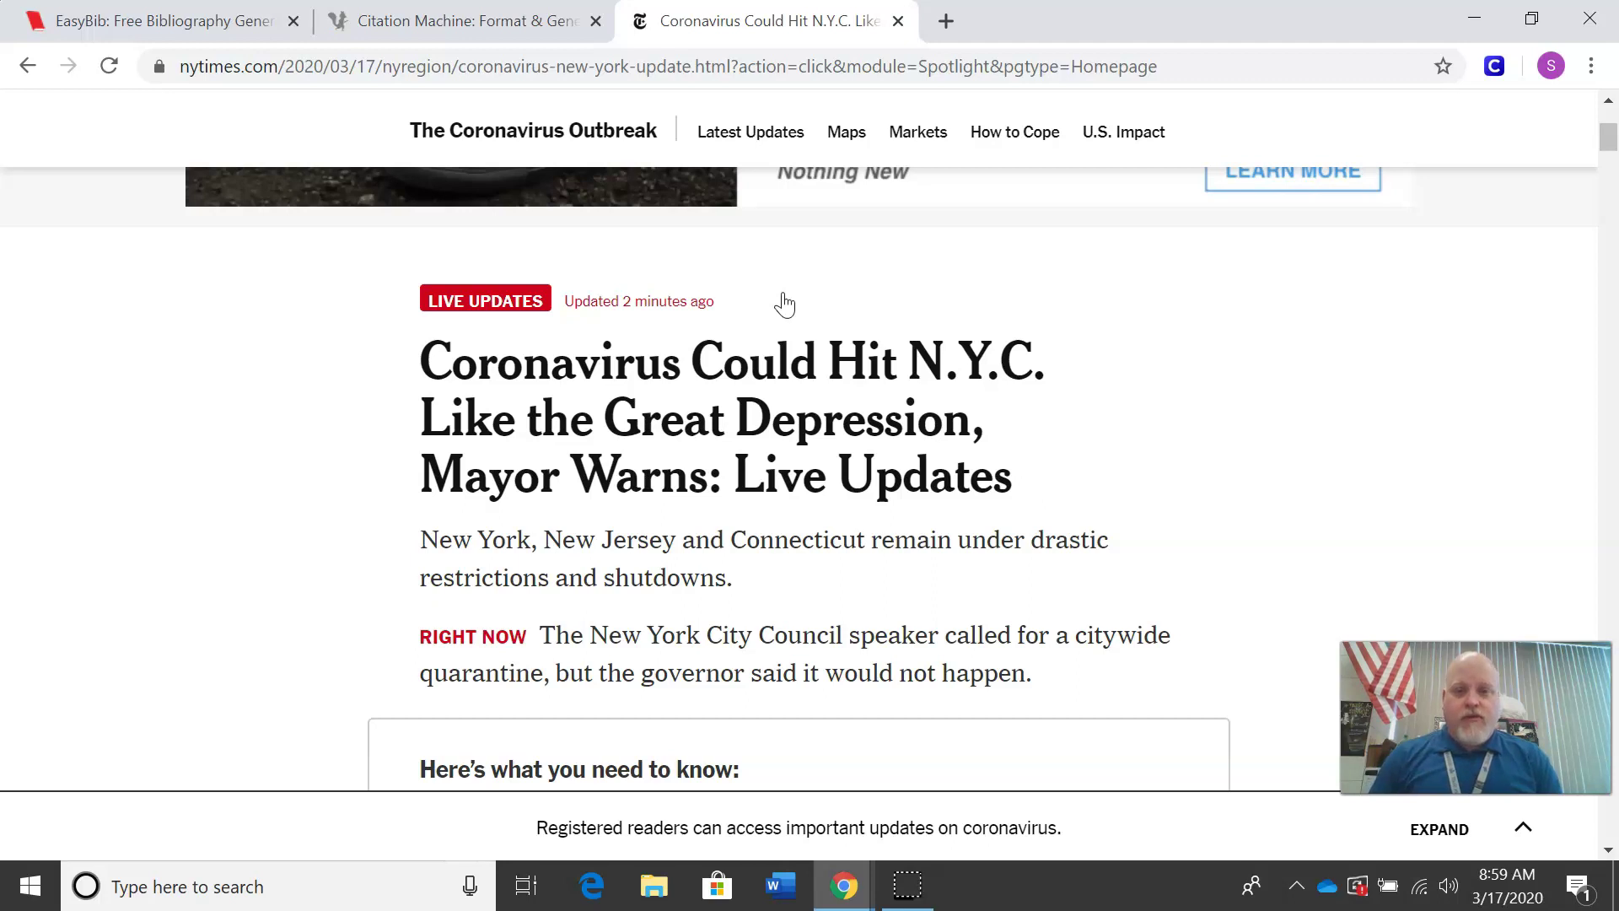
{"action": "left_click", "coordinate": [922, 65]}
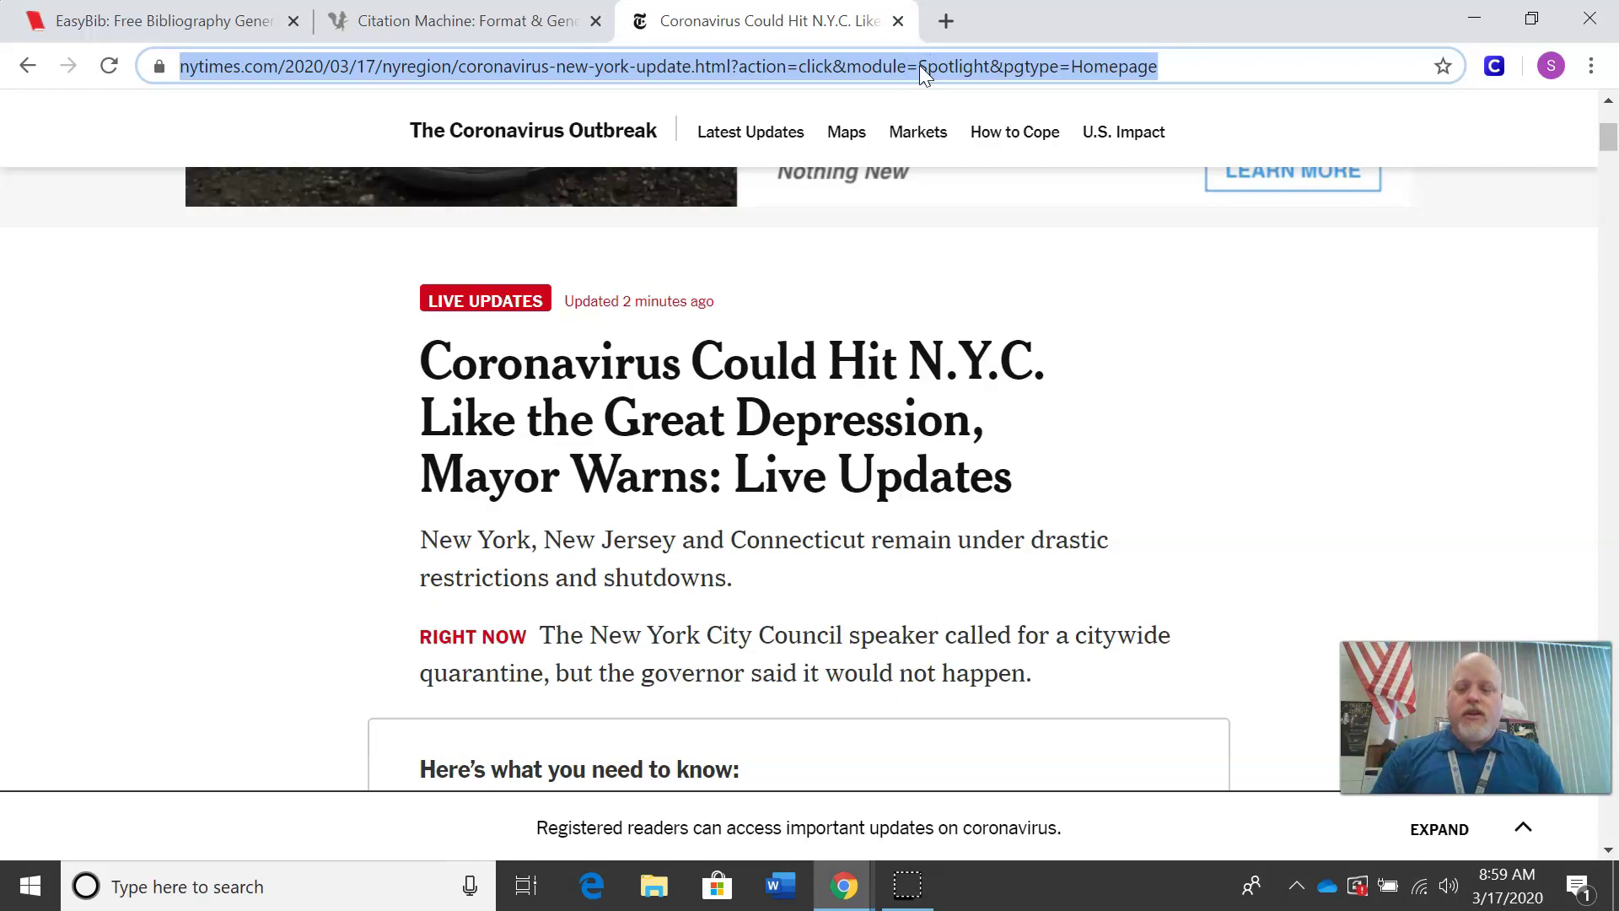
{"action": "right_click", "coordinate": [921, 68]}
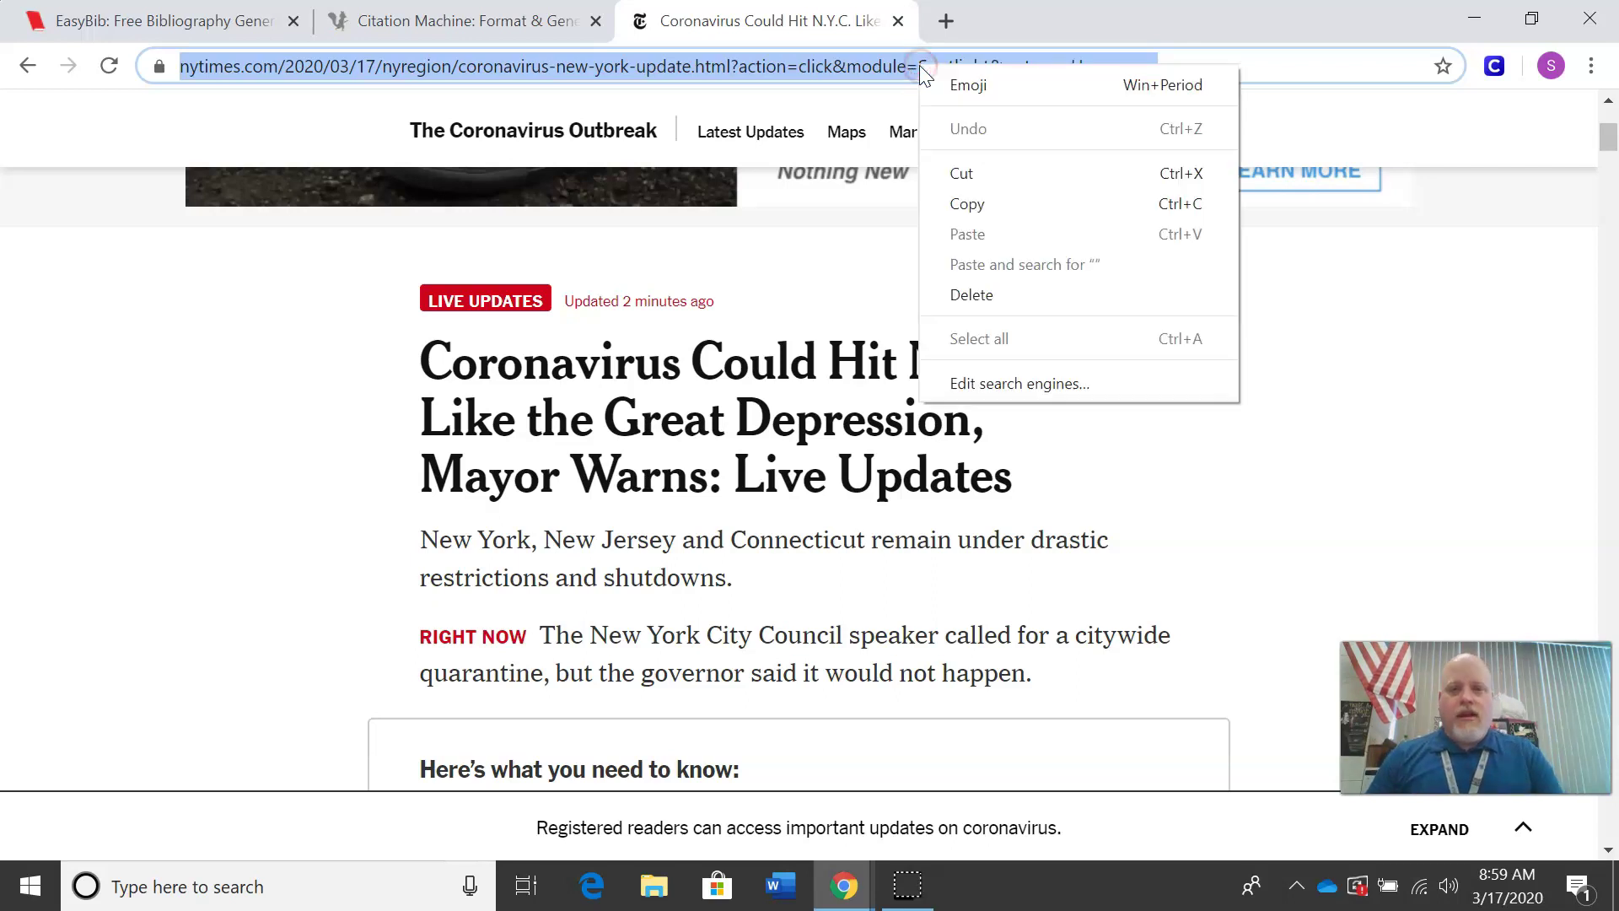
{"action": "left_click", "coordinate": [990, 211]}
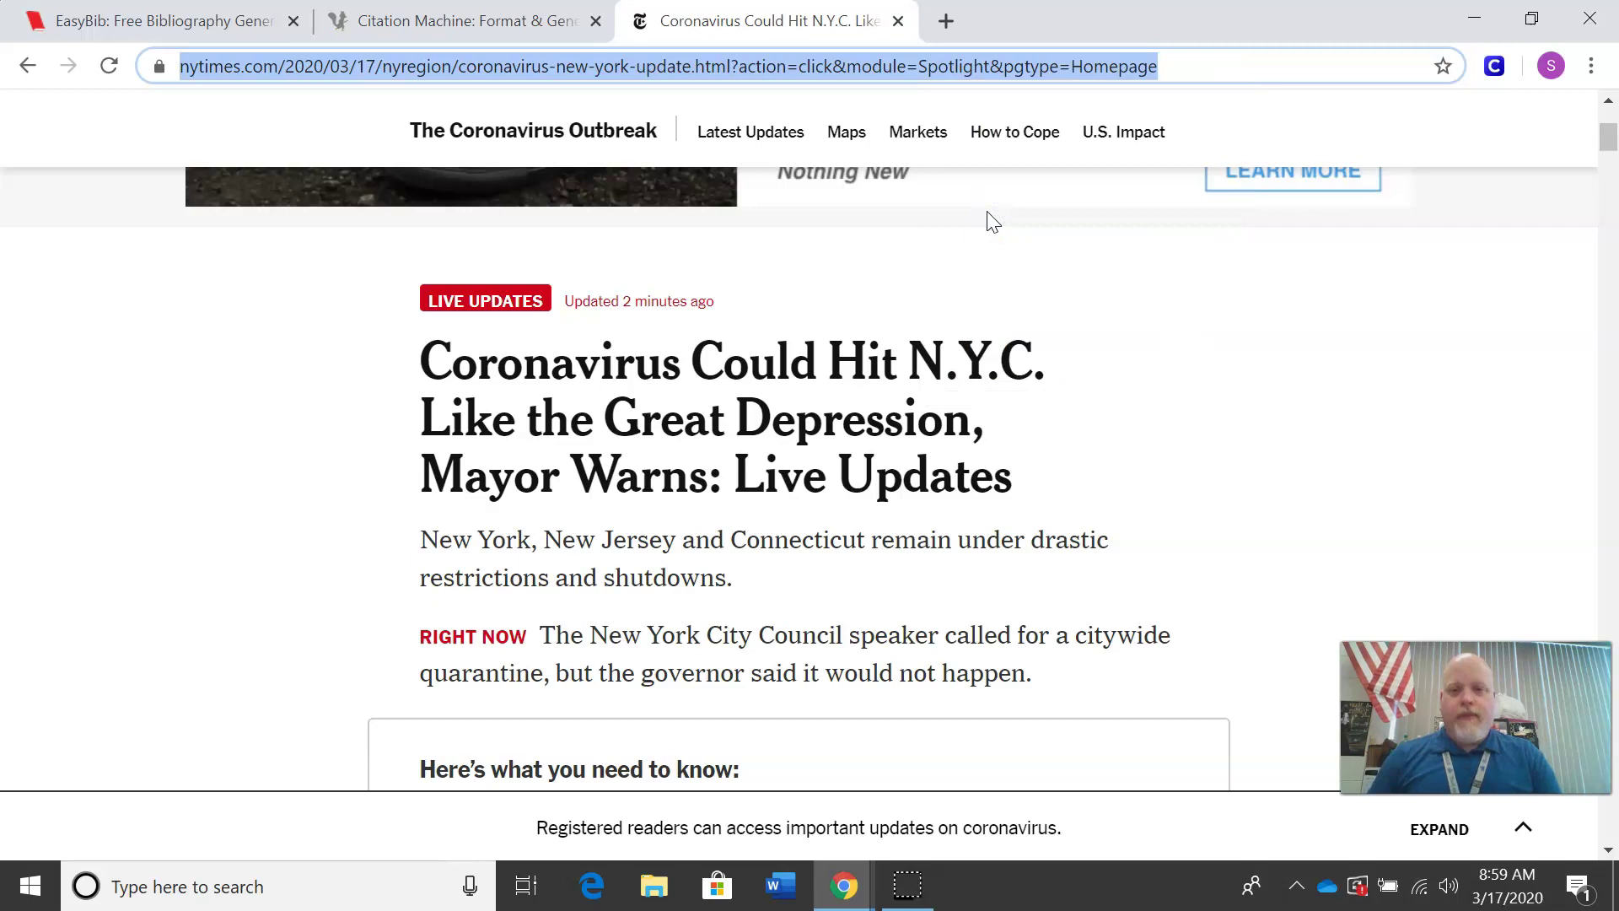
Step: Return to EasyBib, paste the copied article address into the website search, and run the search
{"action": "left_click", "coordinate": [101, 18]}
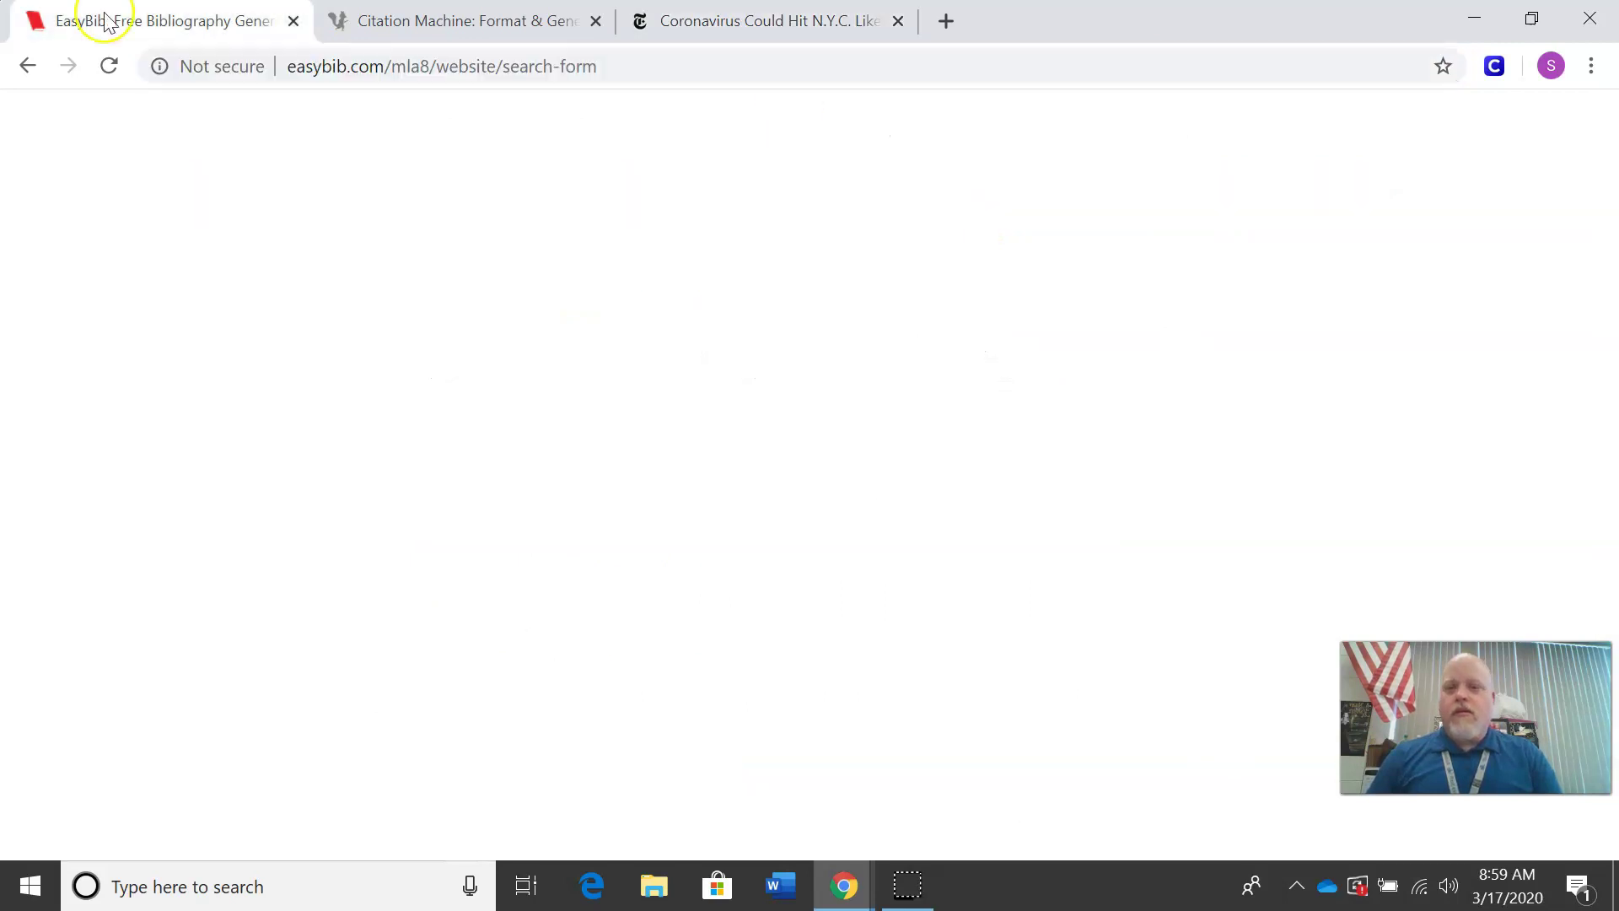
{"action": "left_click", "coordinate": [208, 659]}
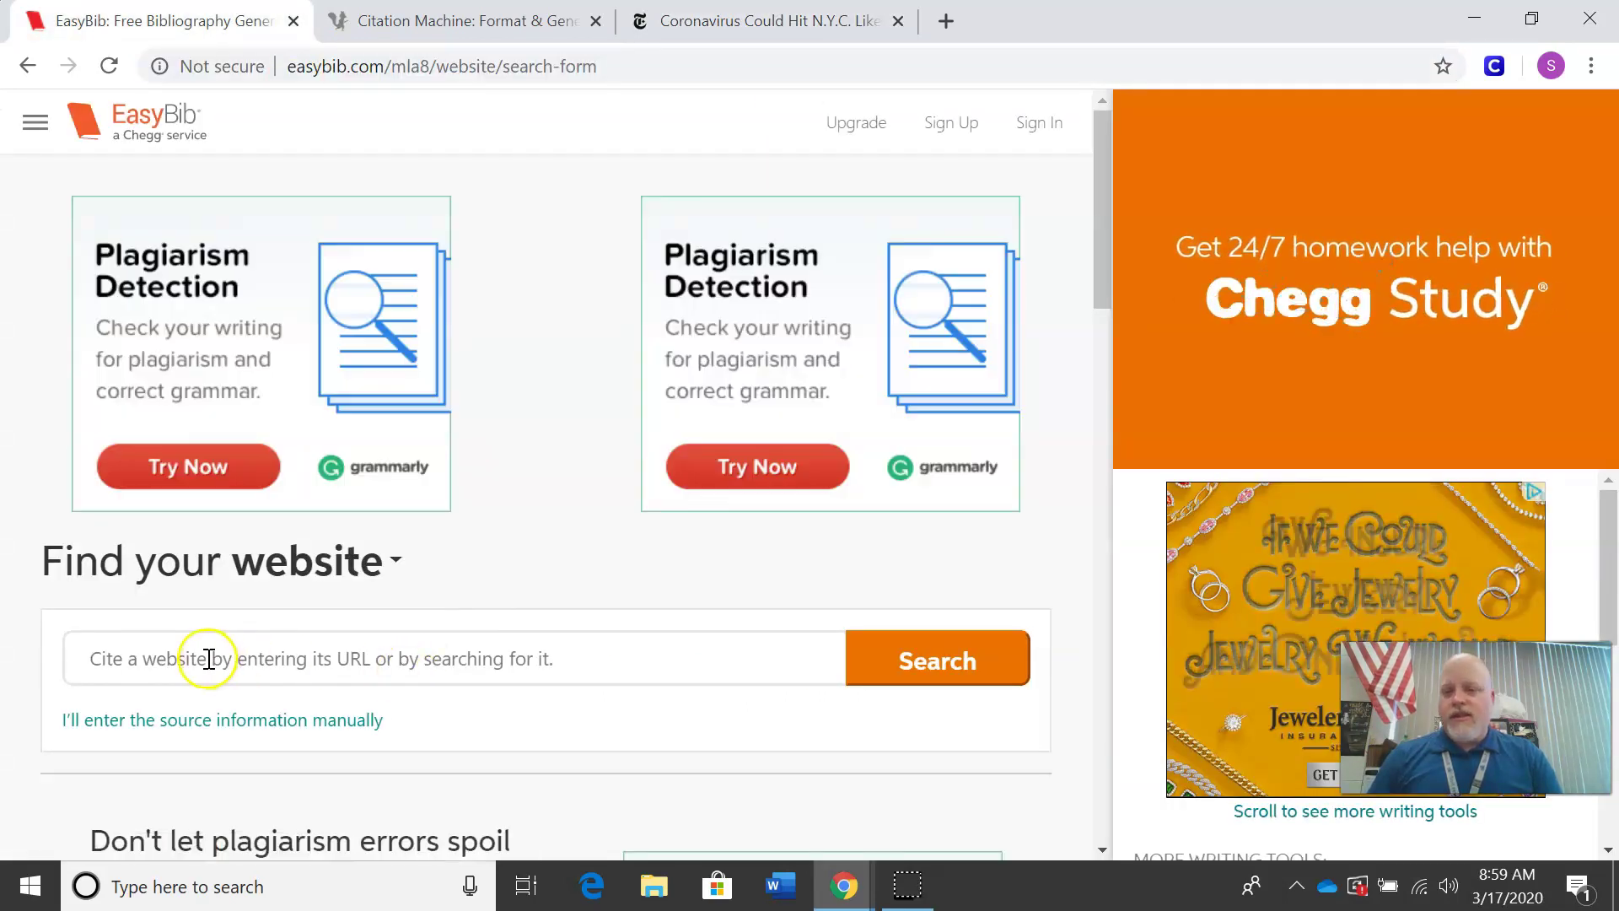
{"action": "right_click", "coordinate": [208, 659]}
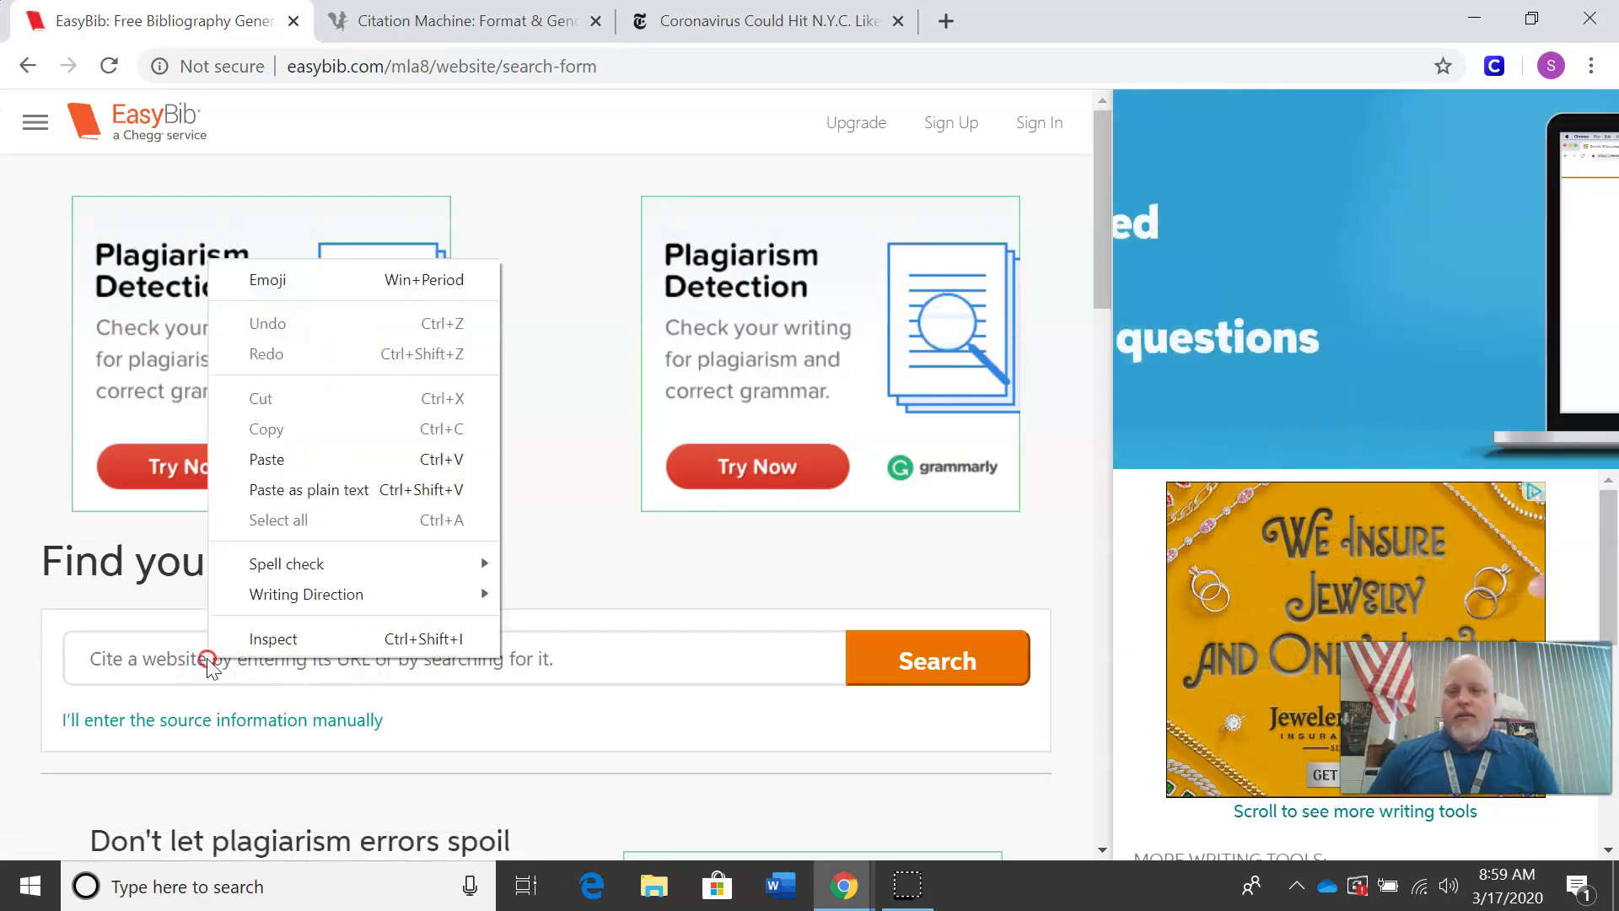
{"action": "left_click", "coordinate": [315, 461]}
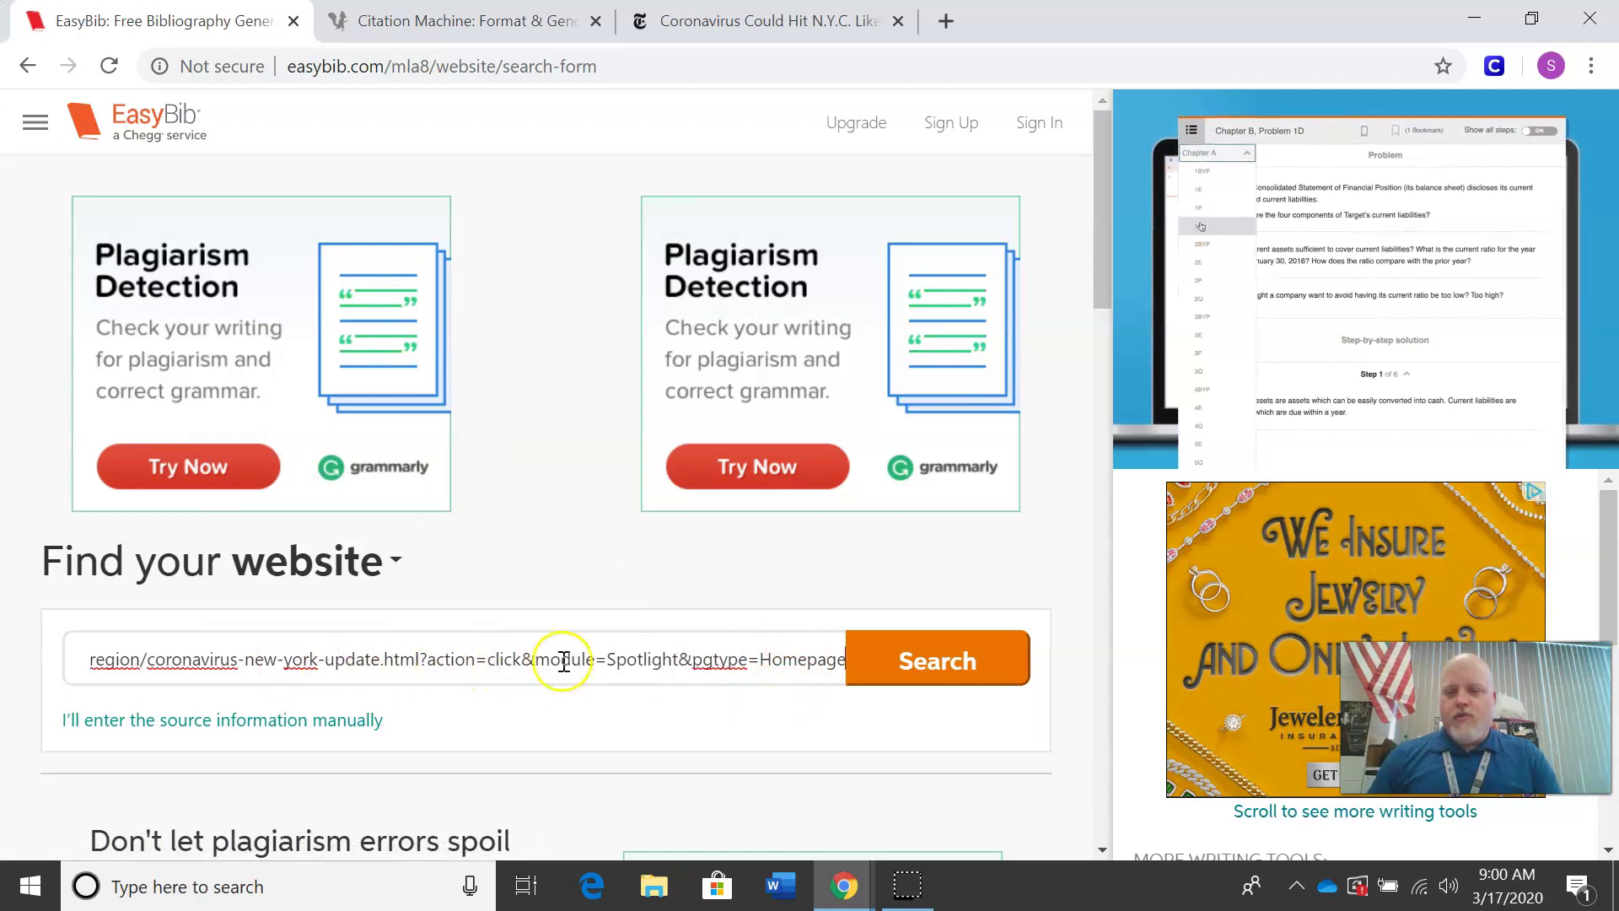
{"action": "left_click", "coordinate": [933, 665]}
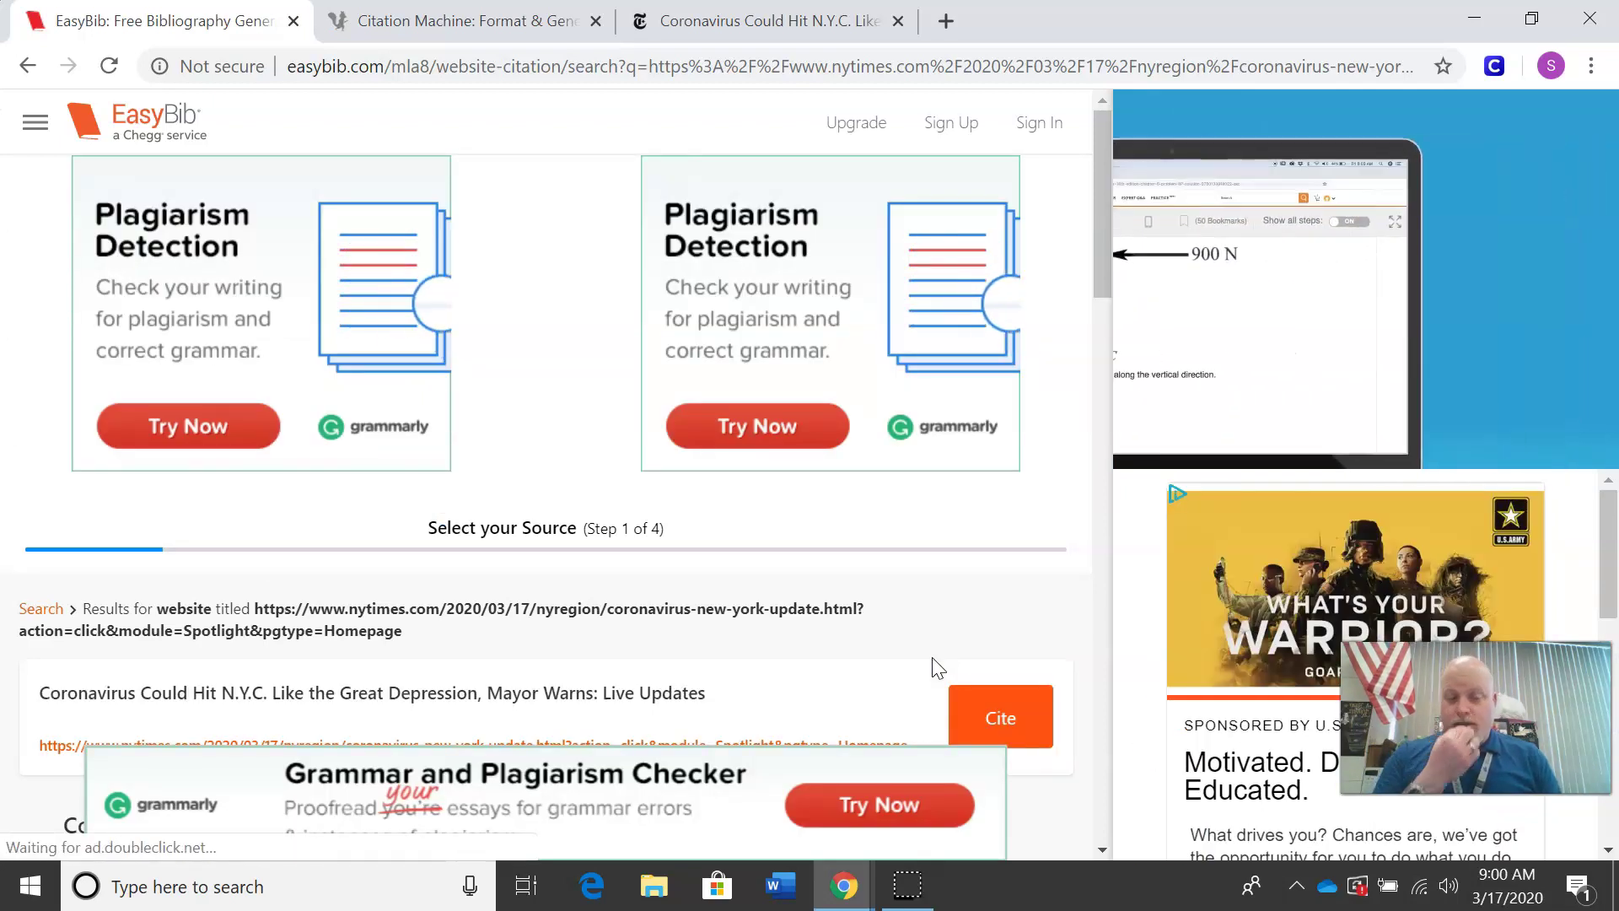
Step: Cite the matching New York Times article and continue past the review of its source information
{"action": "left_click_drag", "start_coordinate": [1104, 231], "coordinate": [1089, 320]}
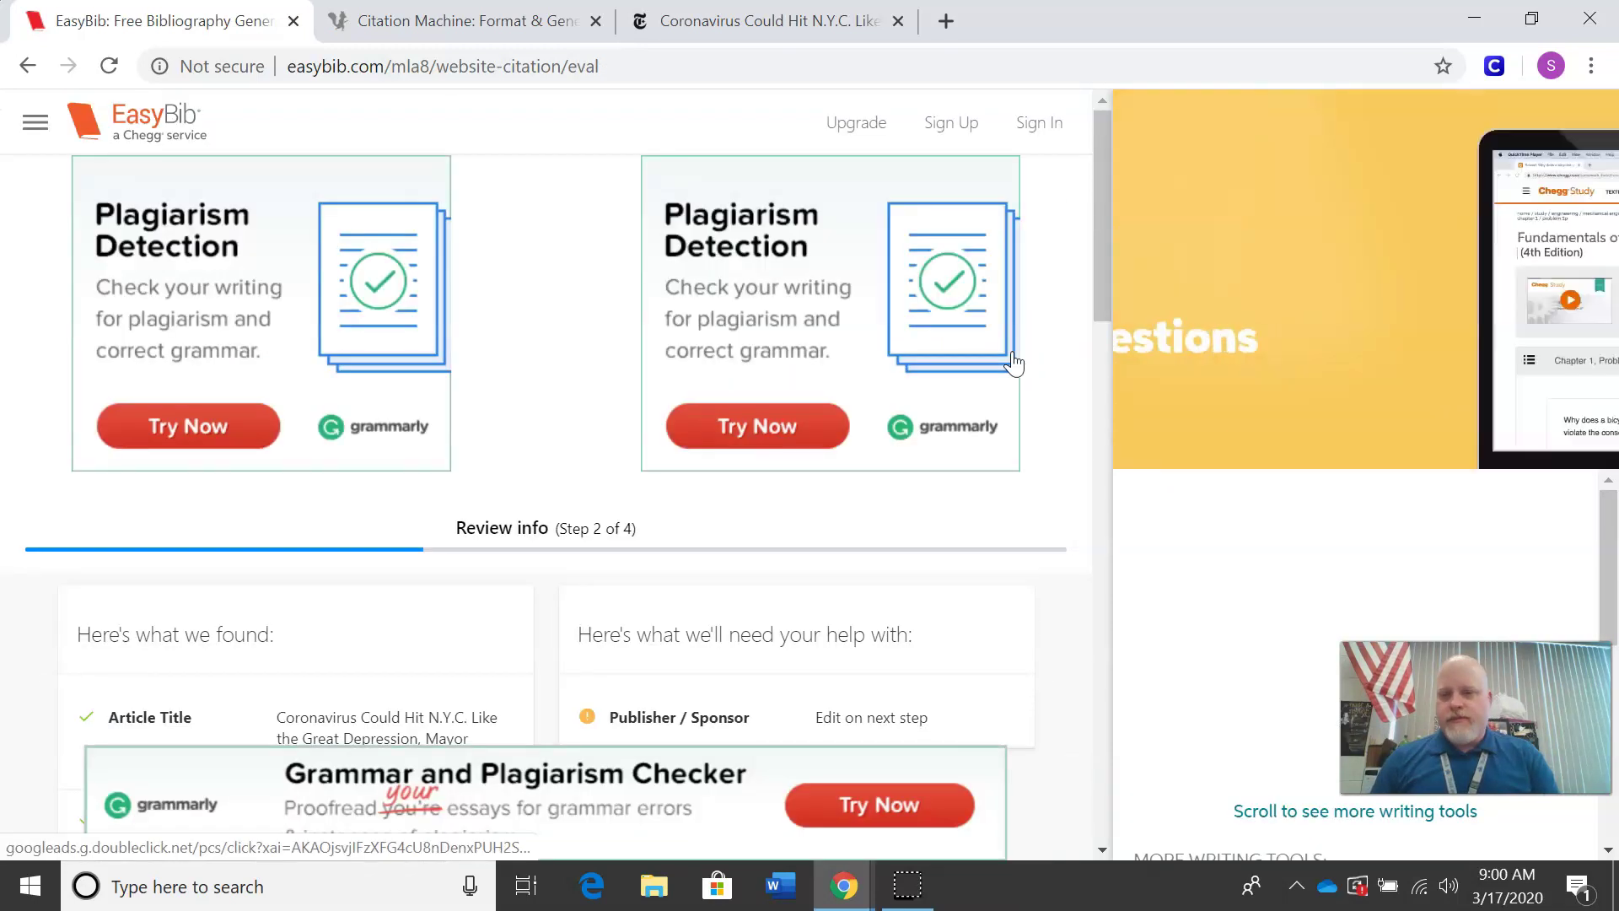
{"action": "left_click_drag", "start_coordinate": [1099, 277], "coordinate": [1086, 387]}
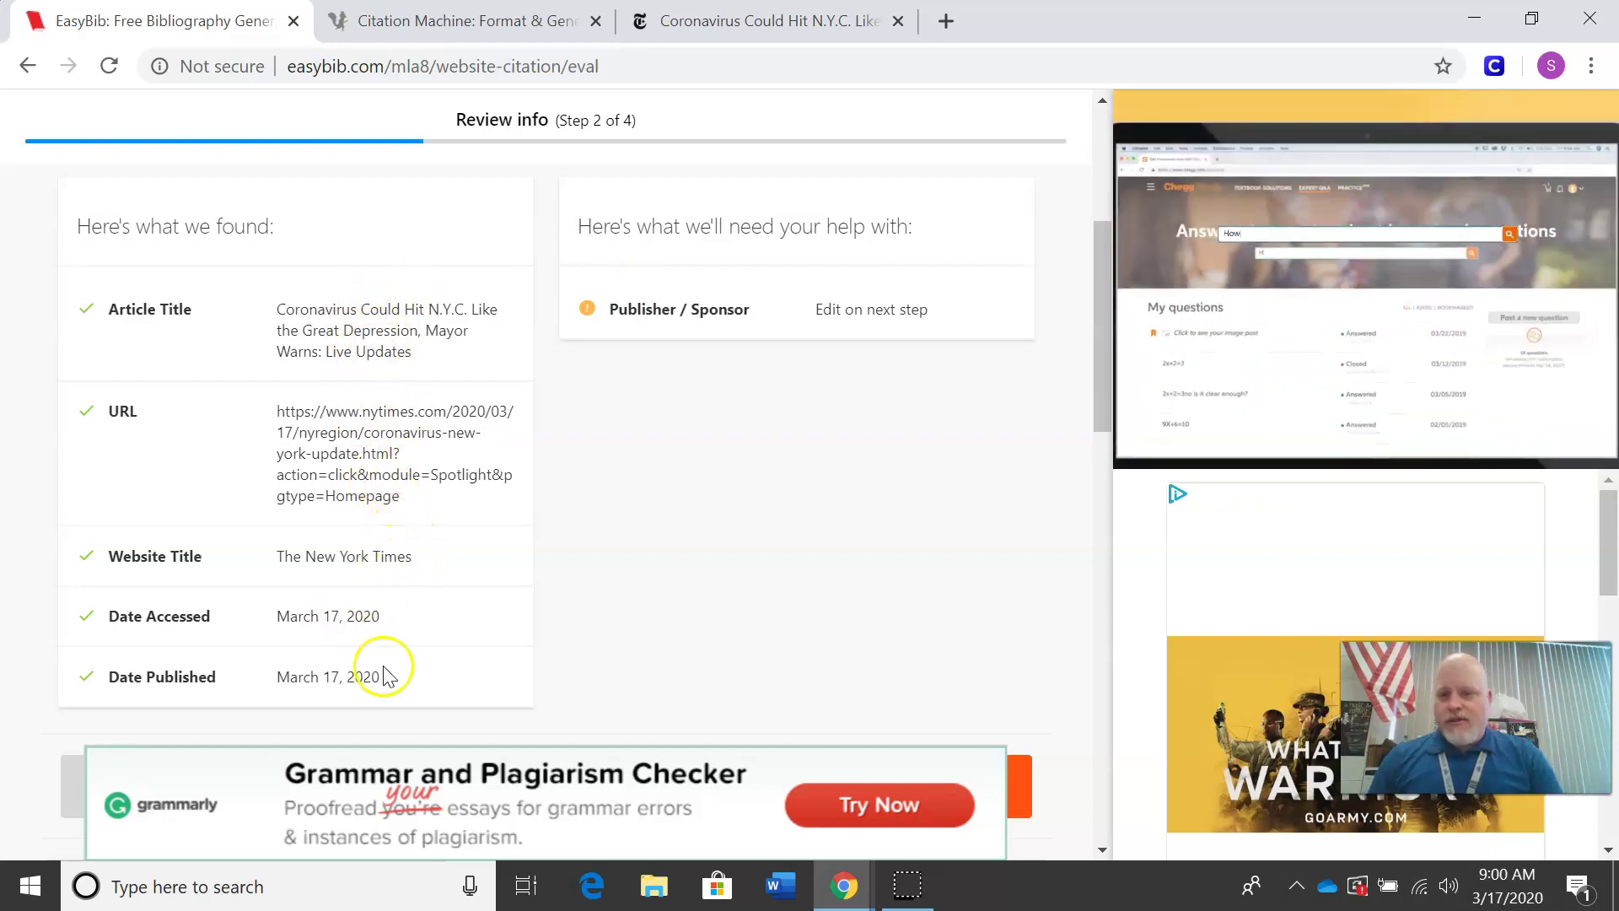
{"action": "left_click_drag", "start_coordinate": [1110, 372], "coordinate": [1109, 449]}
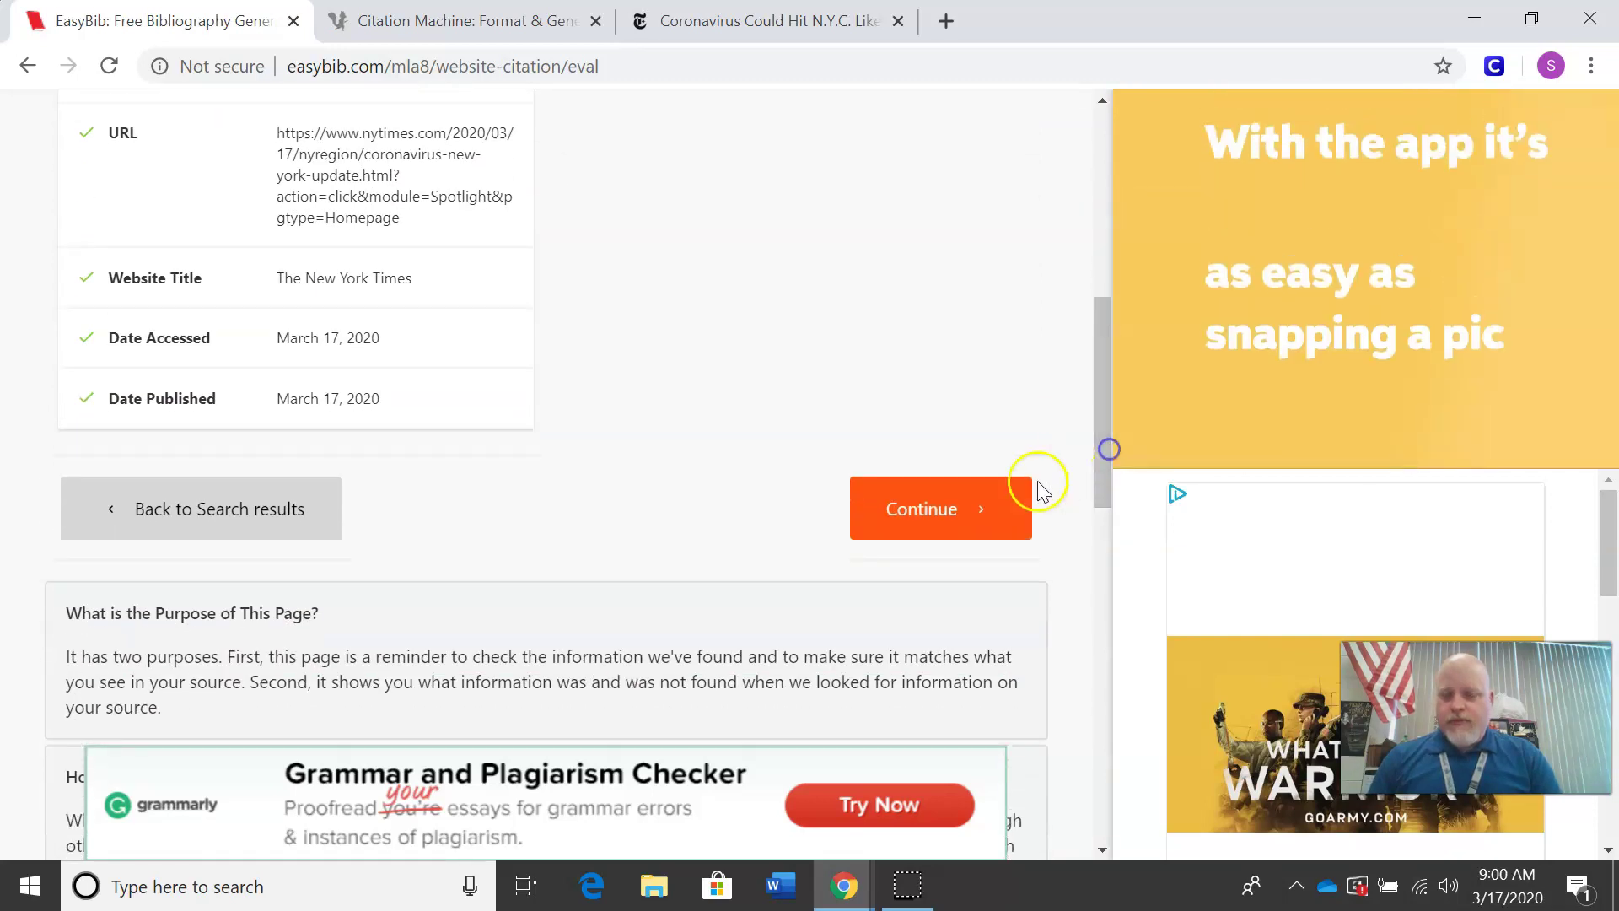
{"action": "left_click", "coordinate": [903, 525]}
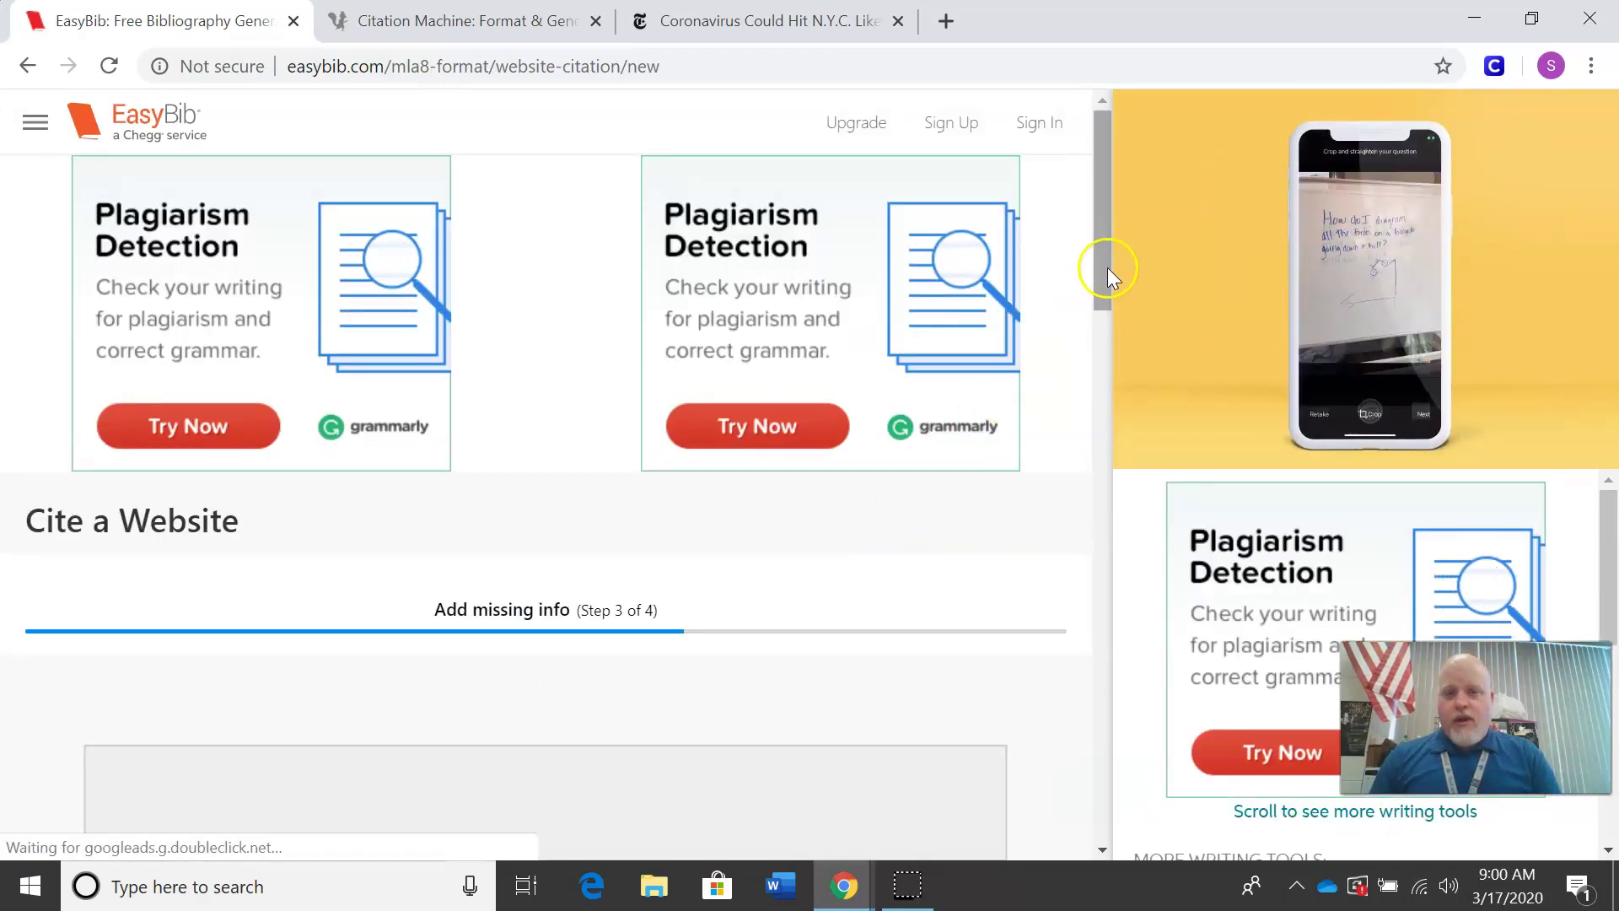
Step: Look through the New York Times article for an author to fill the citation form's Contributors fields
{"action": "left_click_drag", "start_coordinate": [1101, 263], "coordinate": [1096, 420]}
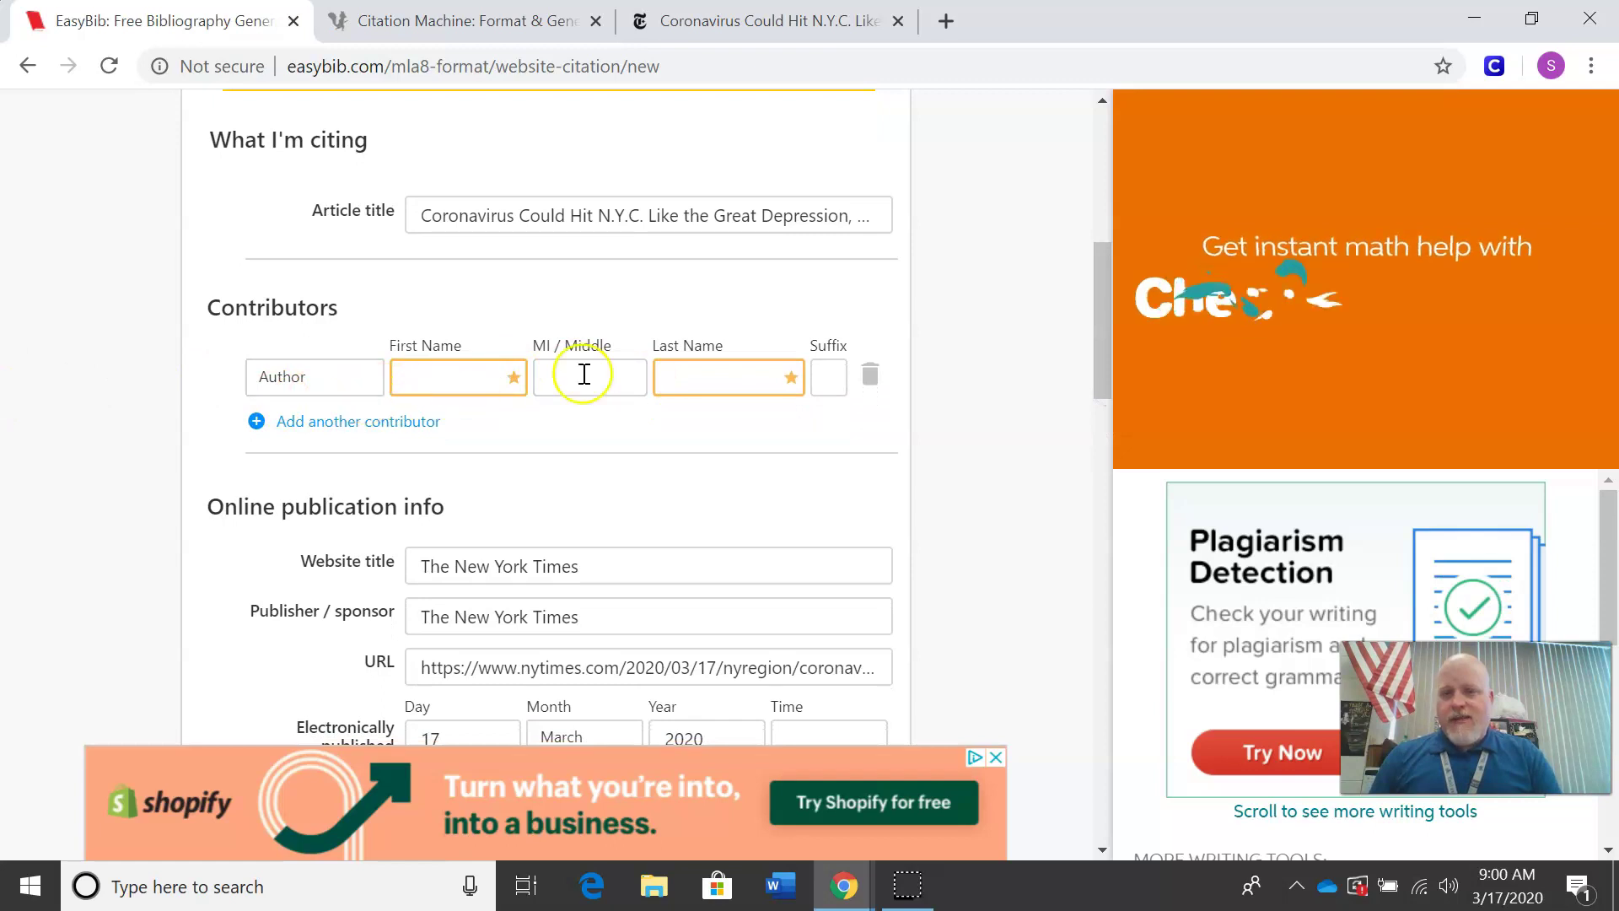
{"action": "left_click", "coordinate": [770, 25]}
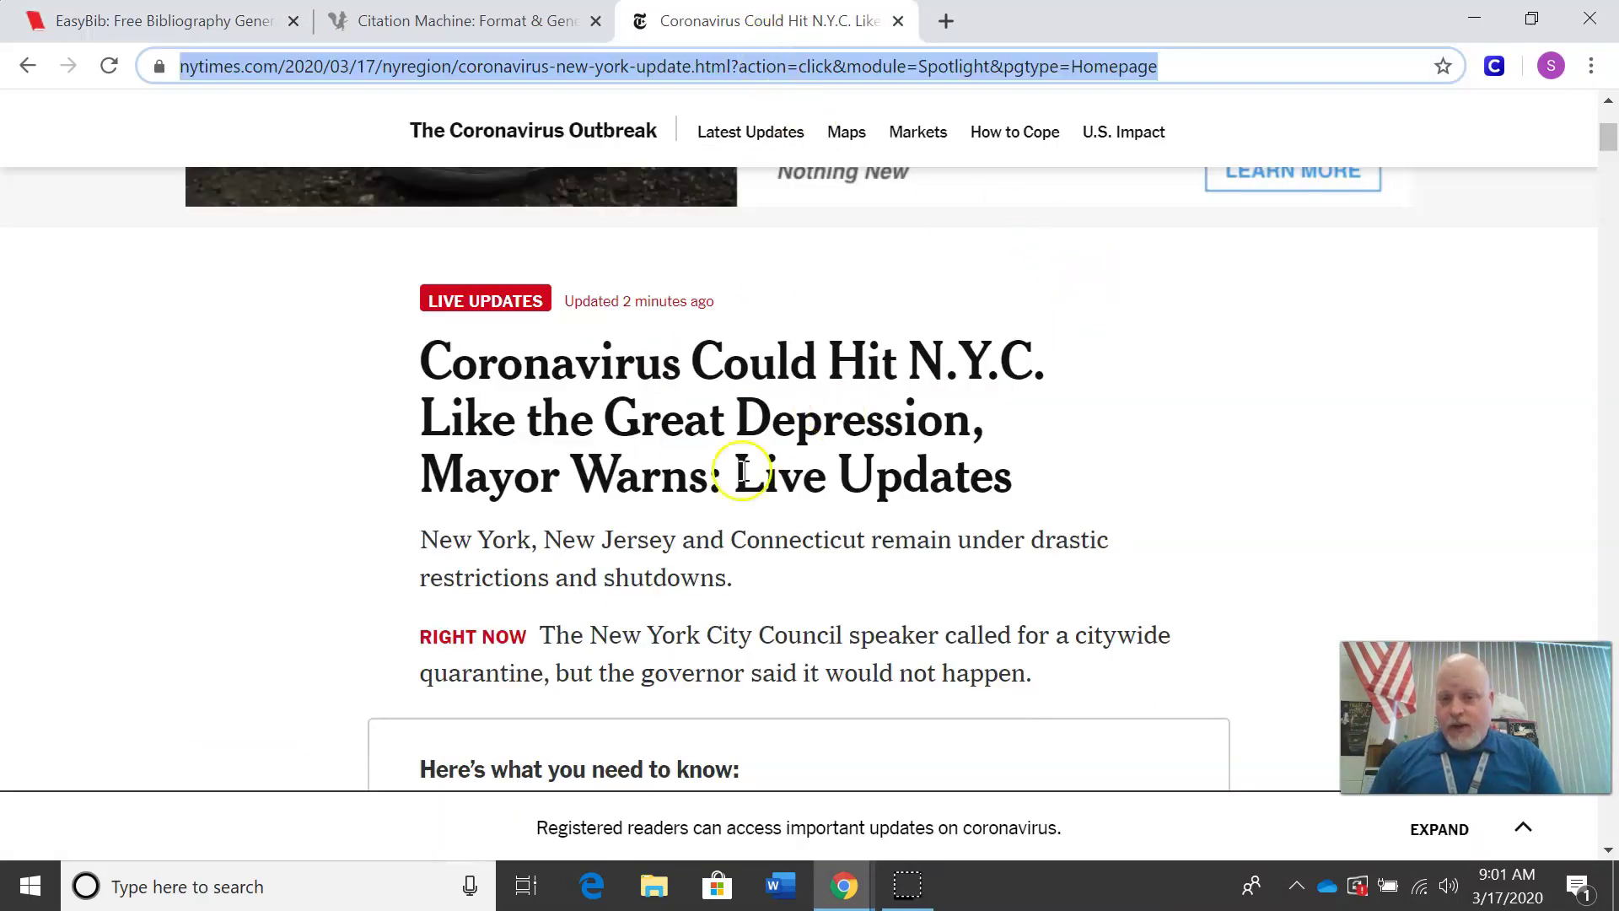
{"action": "left_click_drag", "start_coordinate": [1608, 156], "coordinate": [1613, 453]}
{"action": "left_click_drag", "start_coordinate": [1612, 485], "coordinate": [1554, 169]}
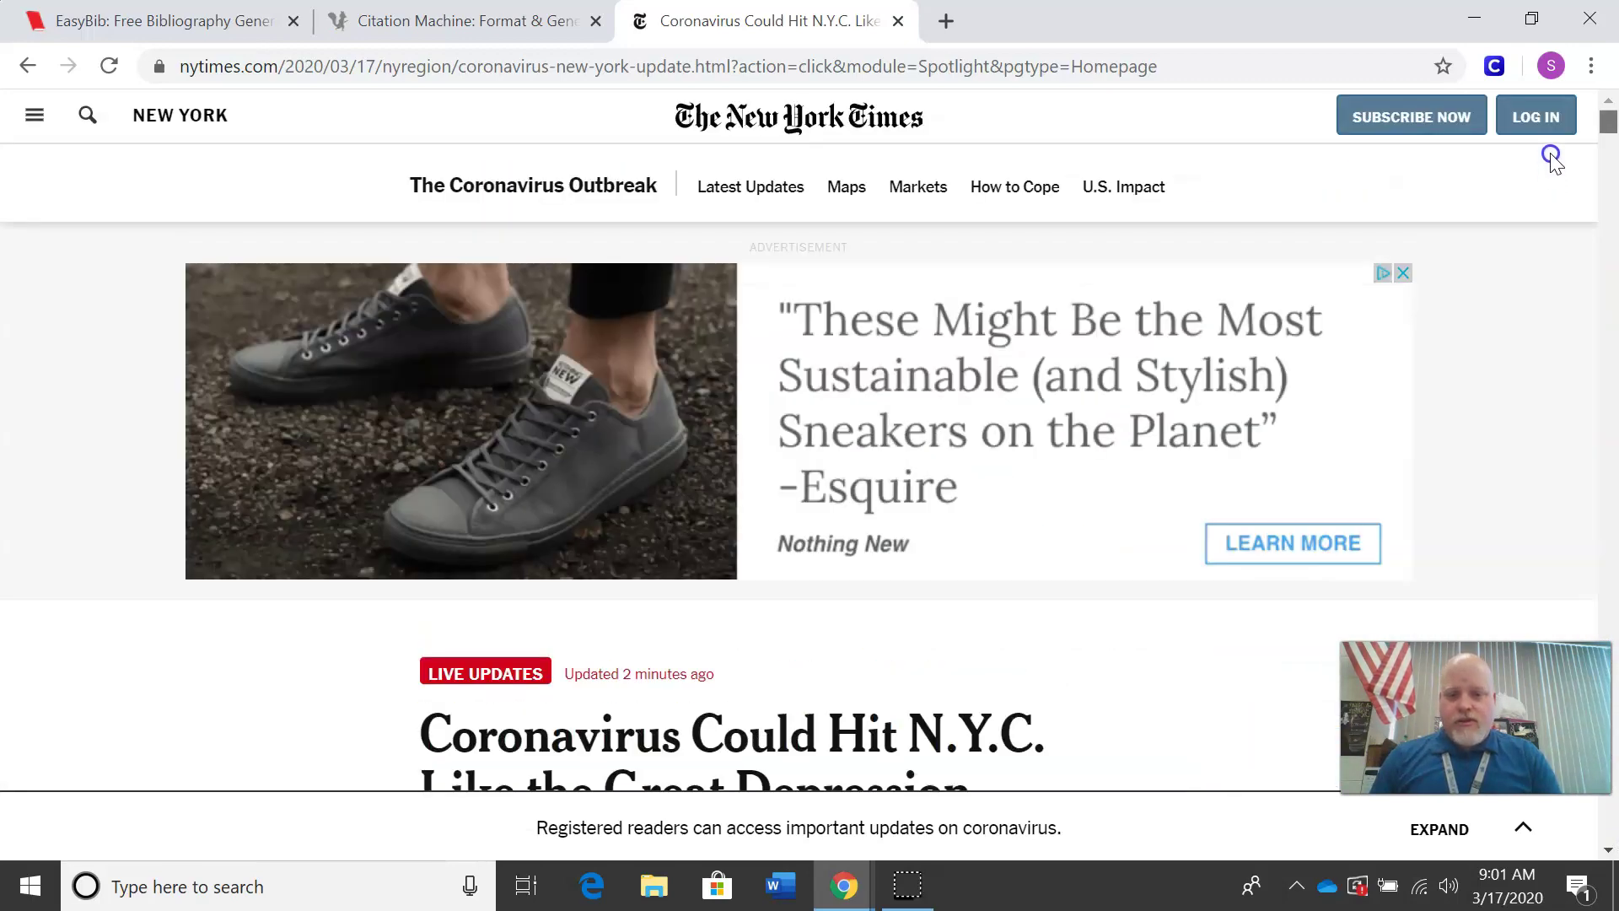
{"action": "scroll", "coordinate": [1603, 210], "scroll_direction": "down", "scroll_amount": 15}
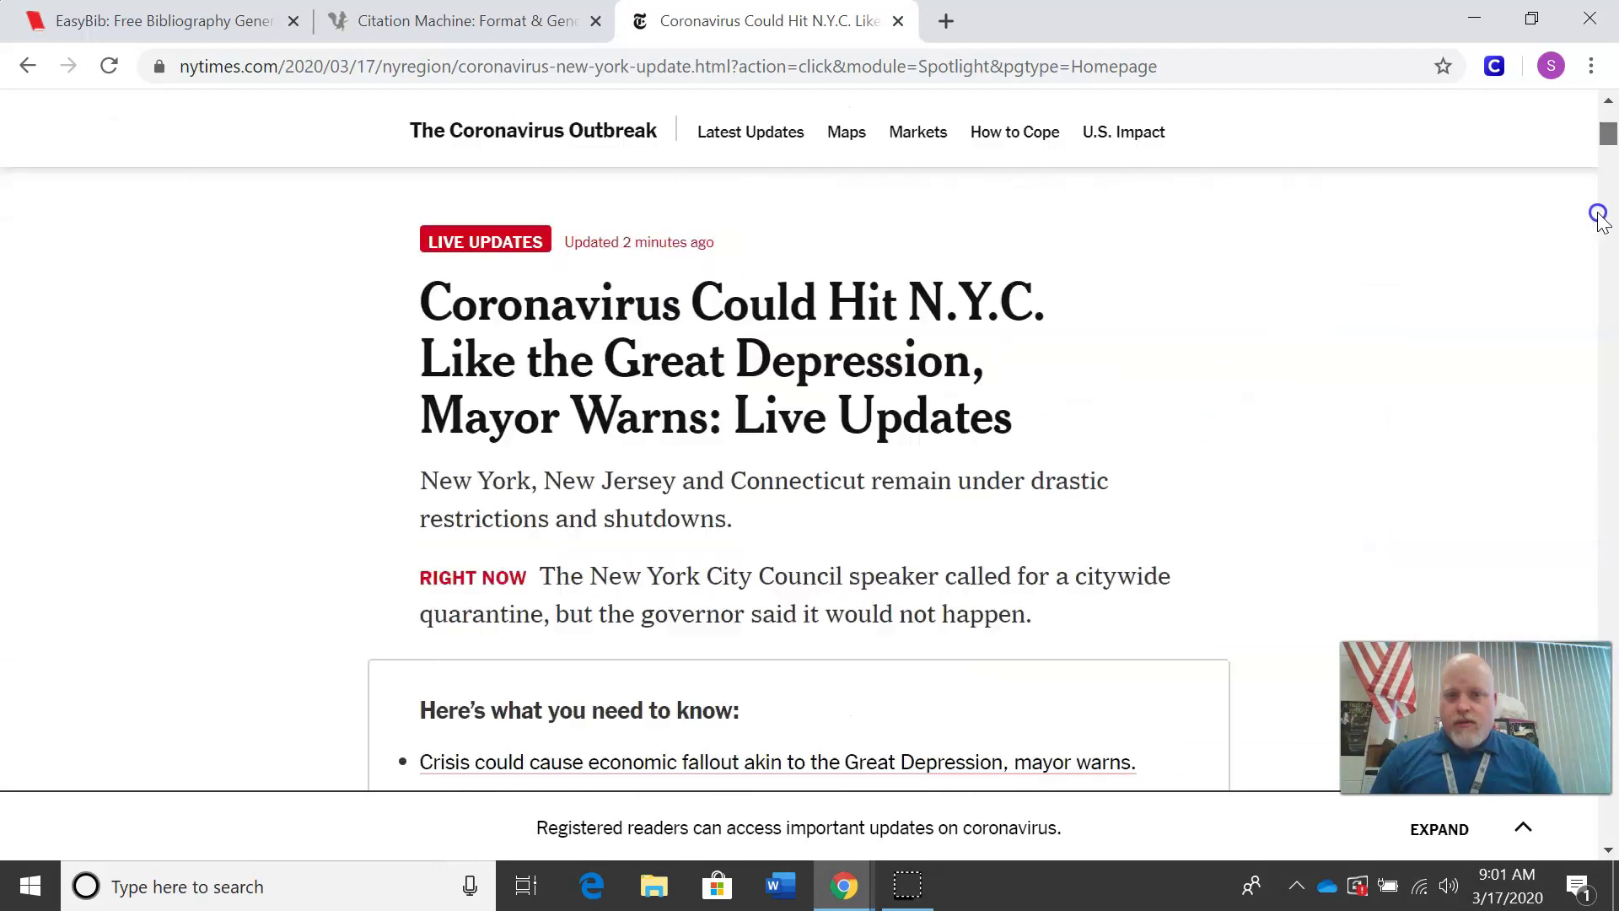
{"action": "scroll", "coordinate": [1608, 249], "scroll_direction": "down", "scroll_amount": 6}
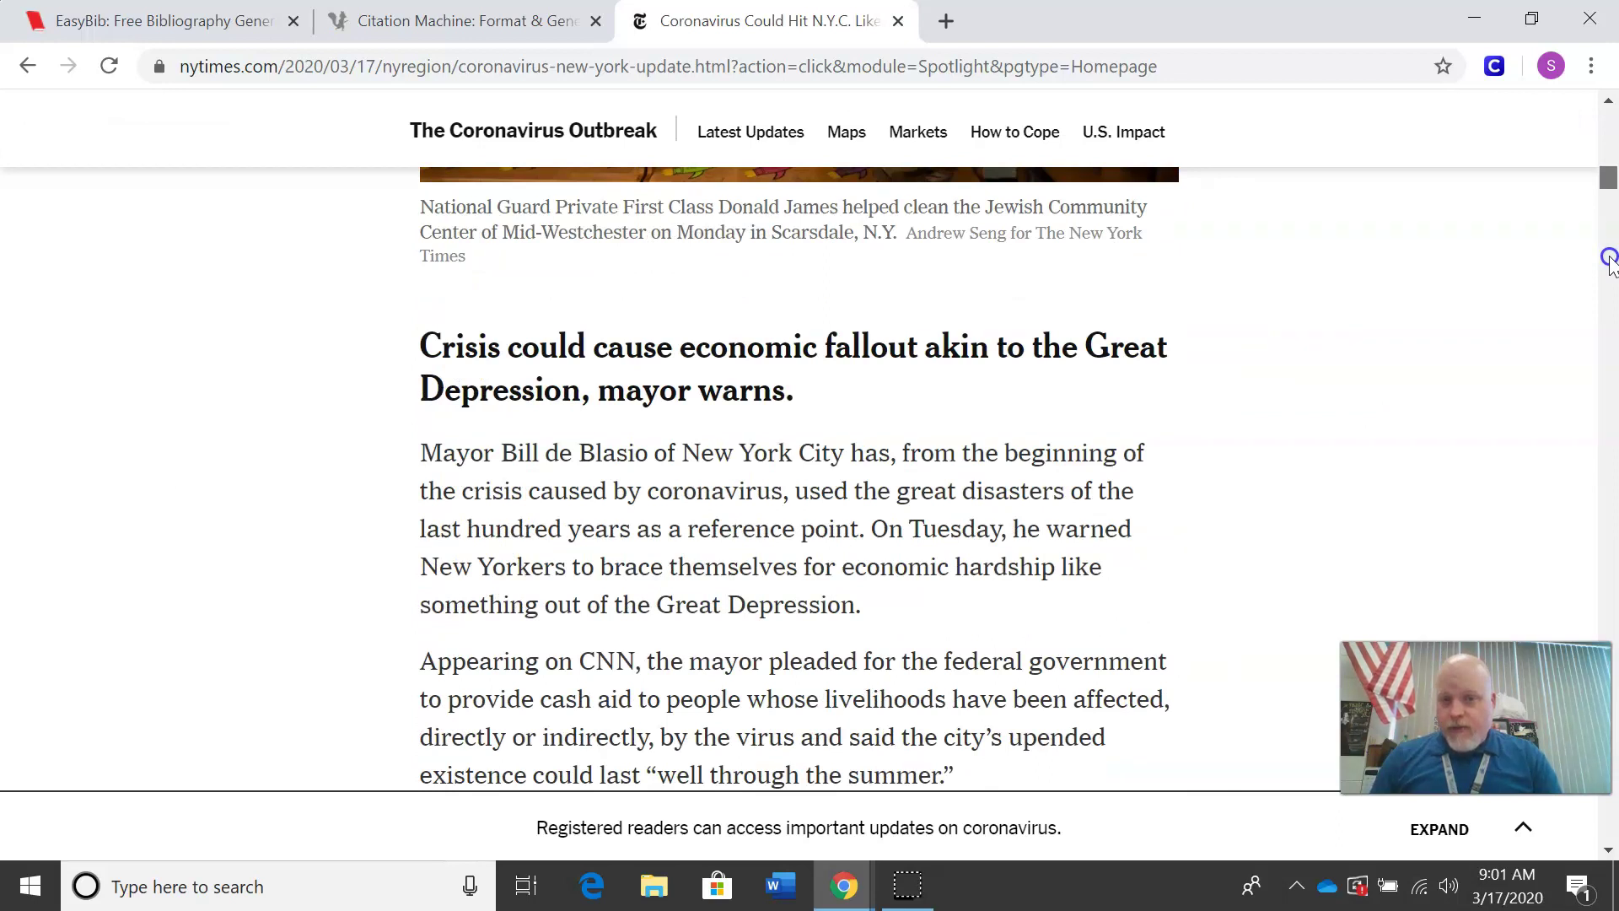
{"action": "scroll", "coordinate": [1609, 259], "scroll_direction": "down", "scroll_amount": 15}
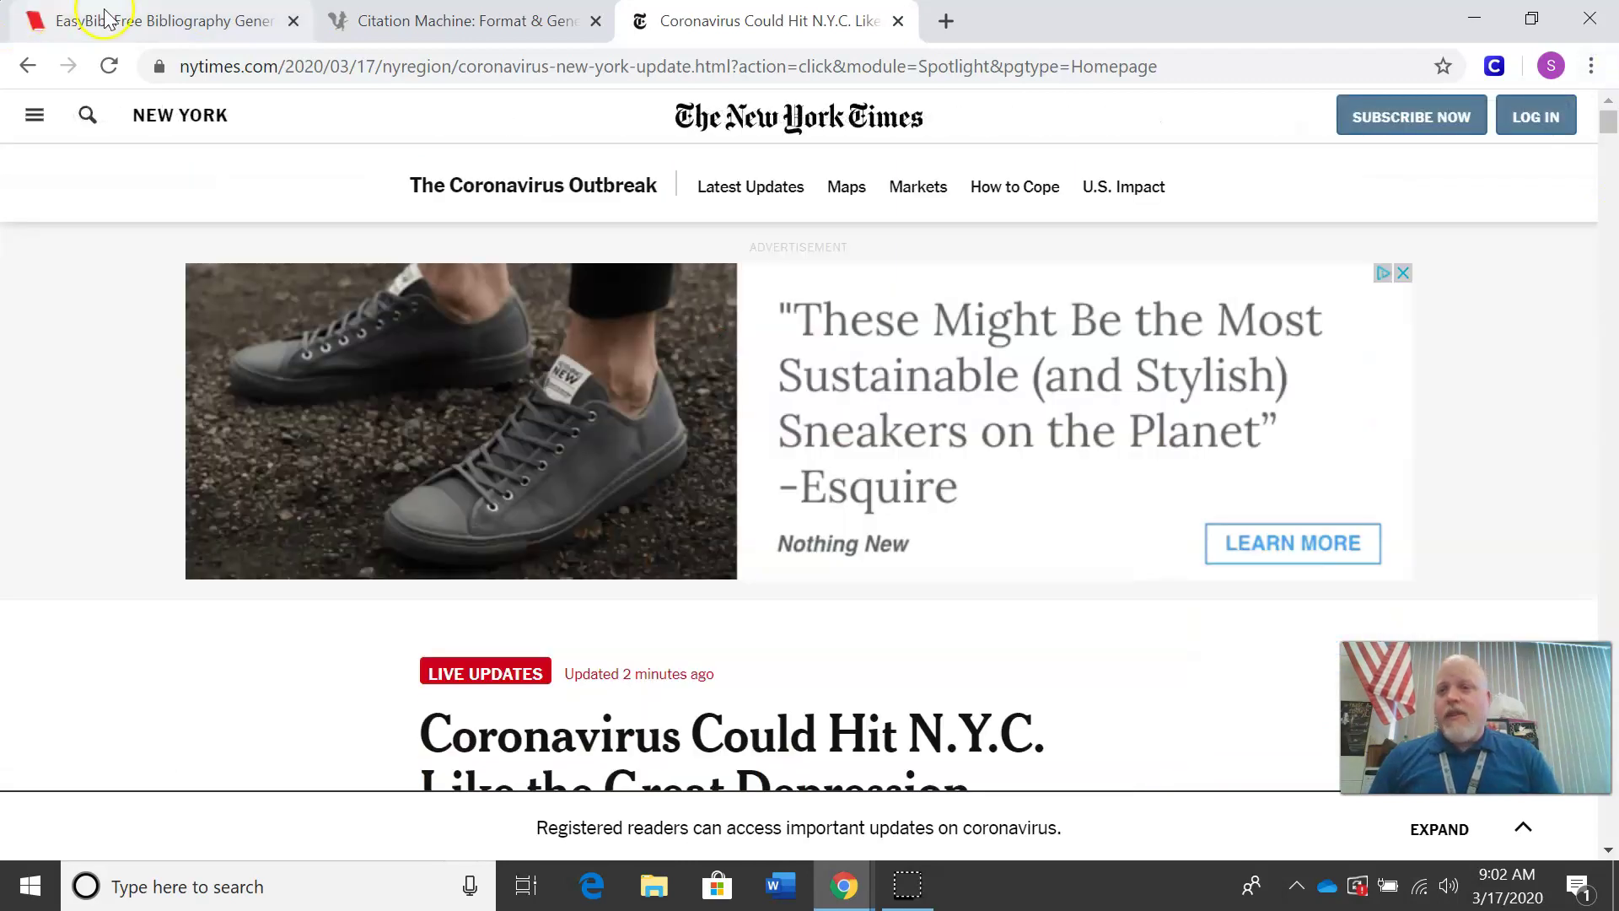
Step: Return to the EasyBib form and complete the website citation with the author fields left blank
{"action": "left_click", "coordinate": [107, 17]}
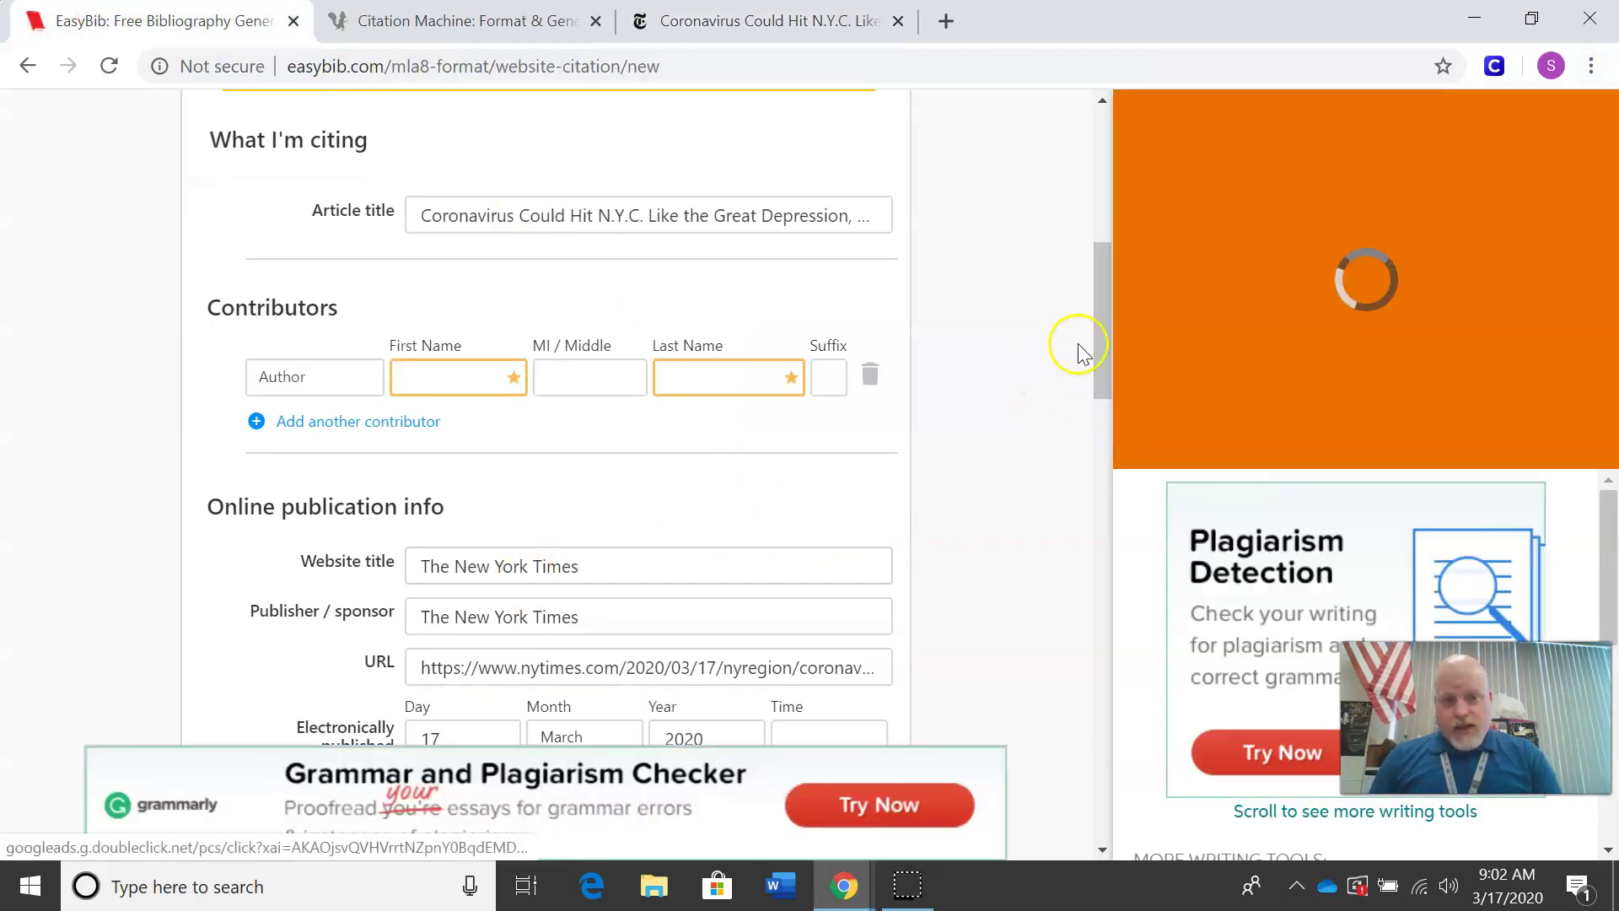
{"action": "left_click_drag", "start_coordinate": [1108, 328], "coordinate": [1085, 432]}
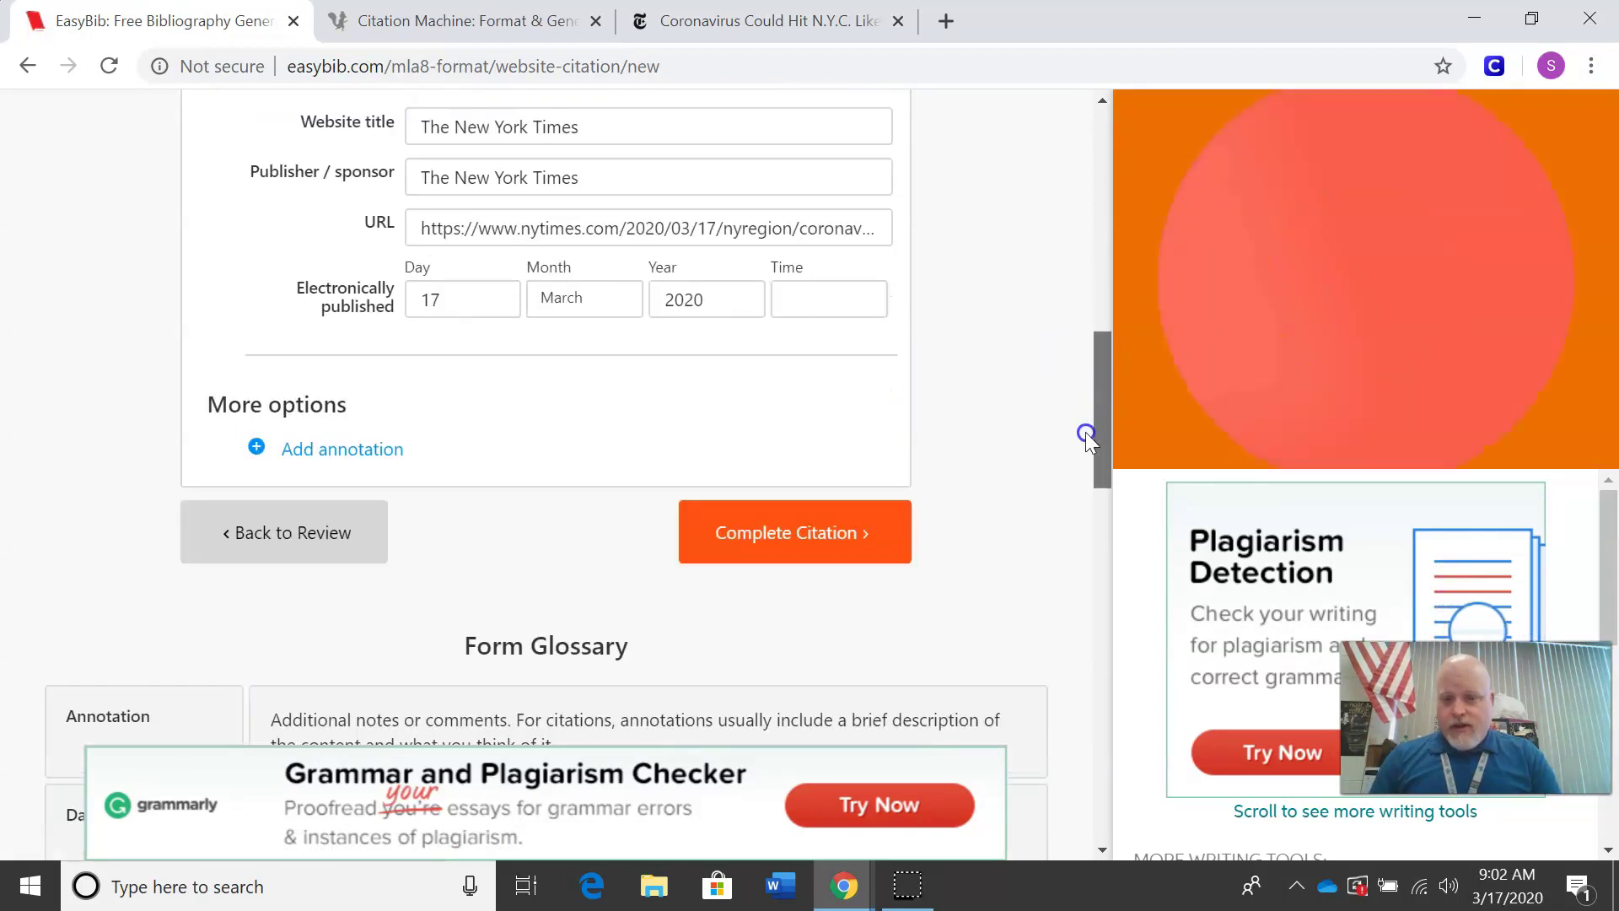
{"action": "scroll", "coordinate": [1085, 431], "scroll_direction": "down", "scroll_amount": 1}
{"action": "left_click", "coordinate": [838, 427]}
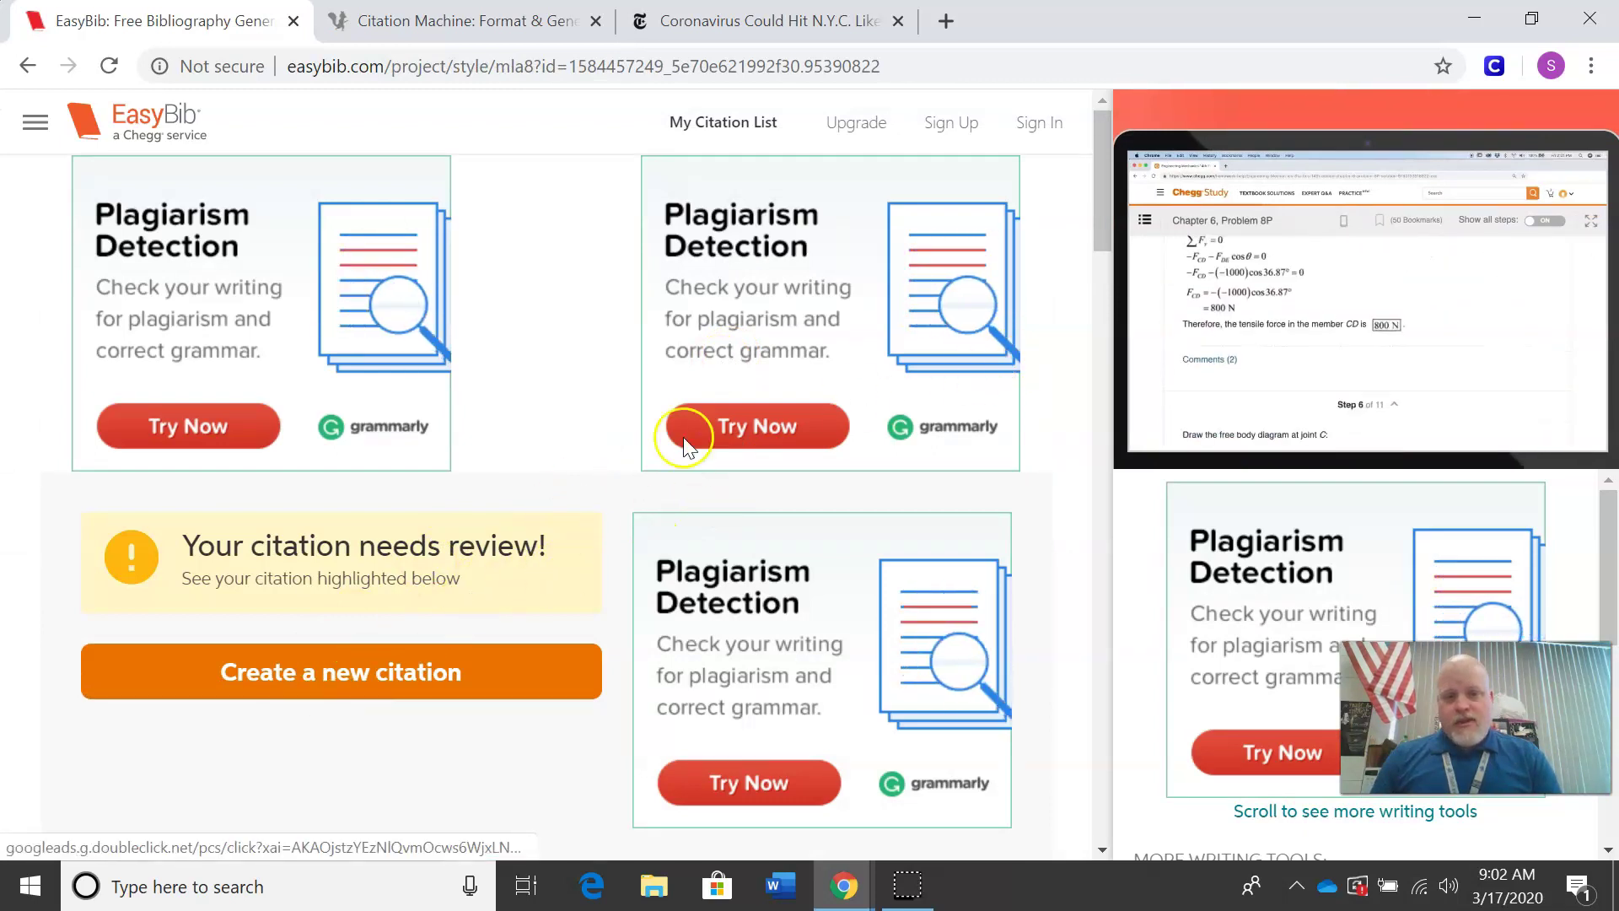
Step: Open the New York Times citation flagged with missing info for review and examine its Contributors and publication fields
{"action": "left_click_drag", "start_coordinate": [1104, 184], "coordinate": [1115, 350]}
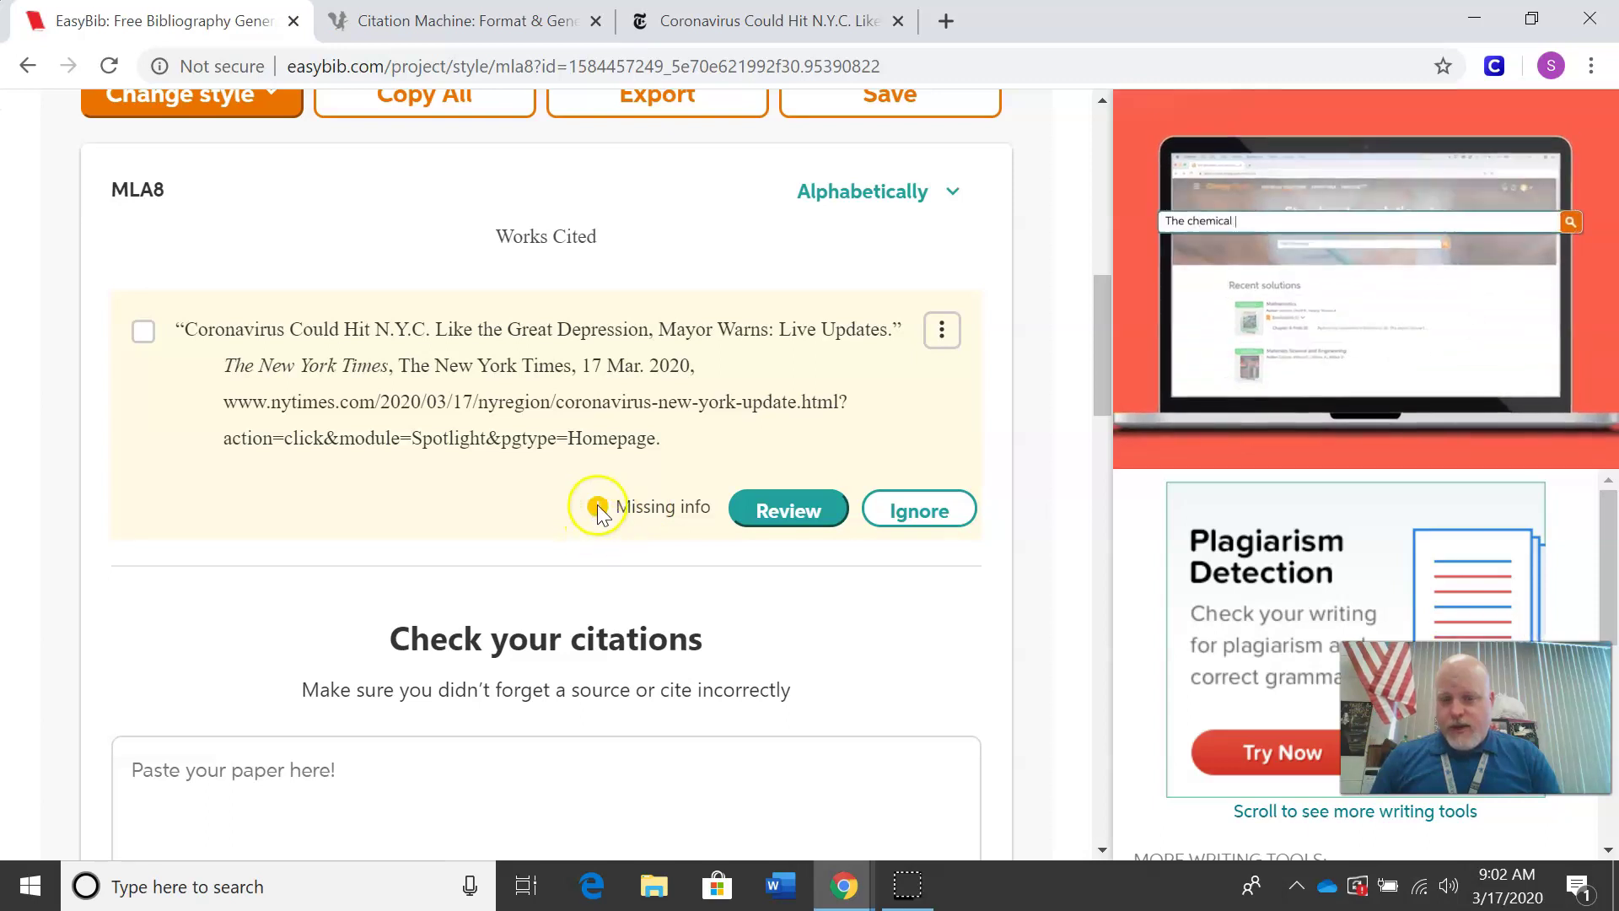
{"action": "left_click", "coordinate": [781, 511]}
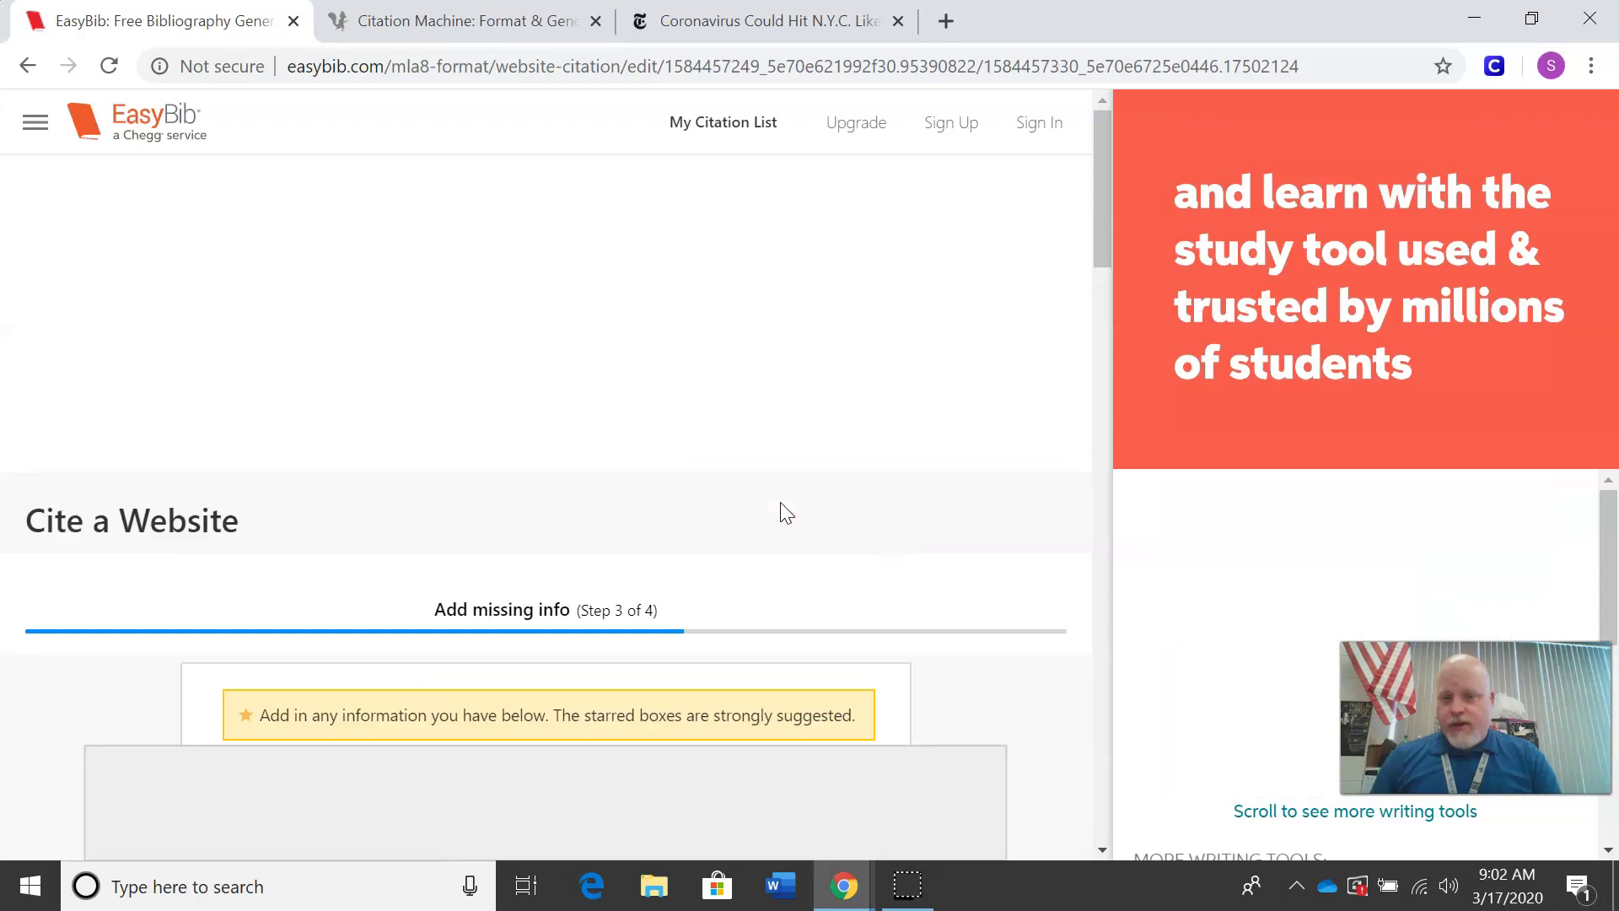
{"action": "left_click_drag", "start_coordinate": [1105, 225], "coordinate": [1094, 337]}
{"action": "scroll", "coordinate": [1090, 336], "scroll_direction": "down", "scroll_amount": 3}
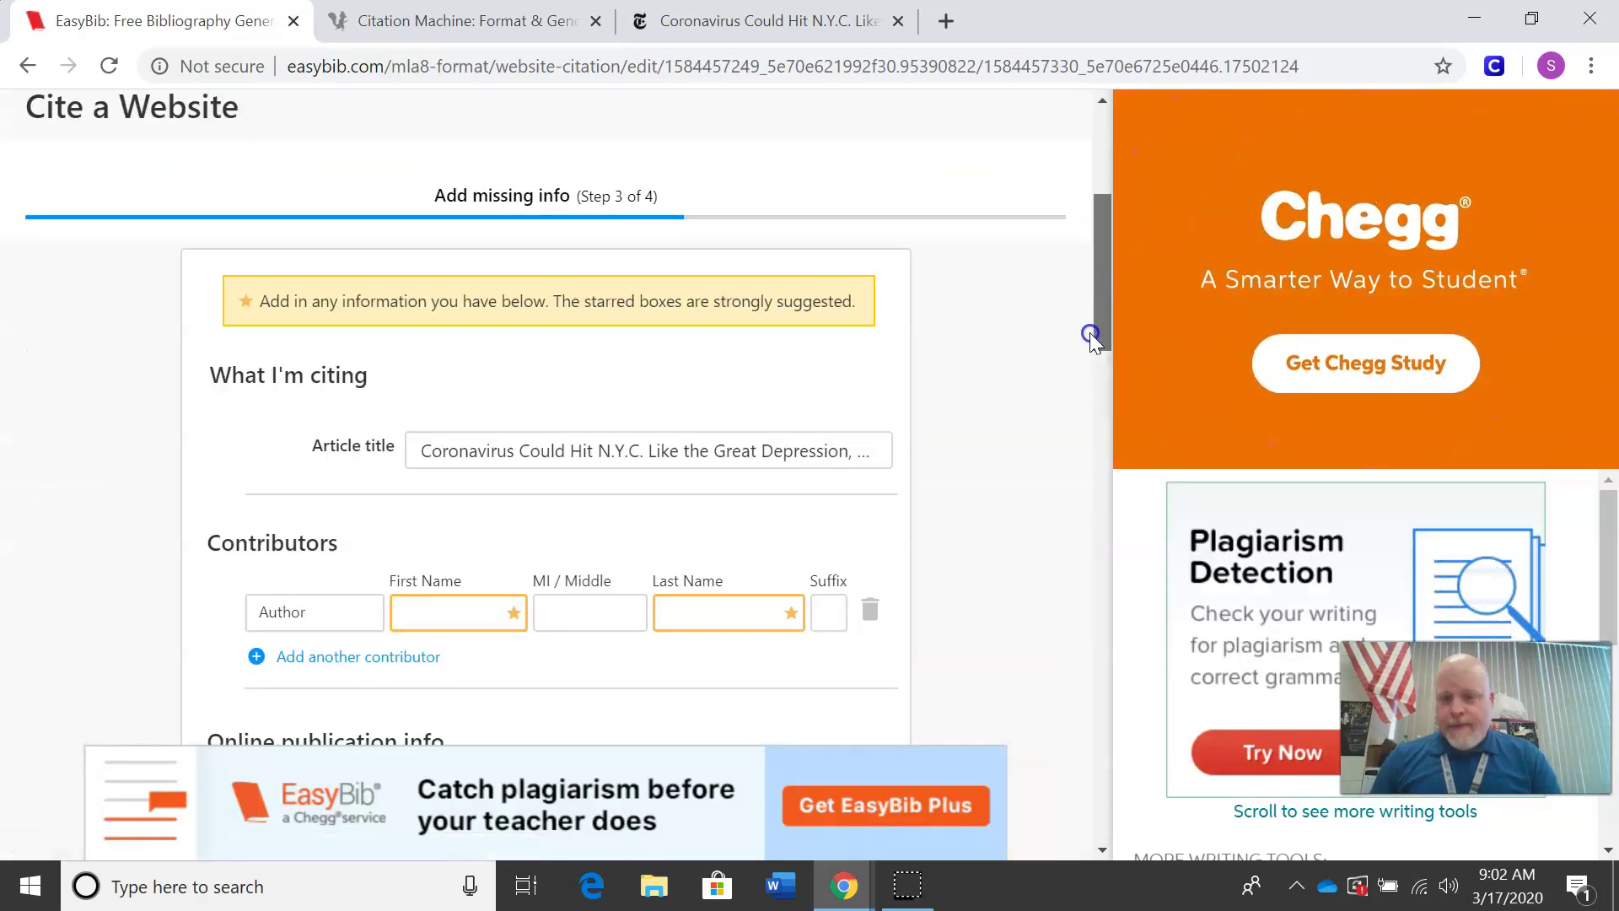
{"action": "left_click_drag", "start_coordinate": [1090, 334], "coordinate": [1091, 342]}
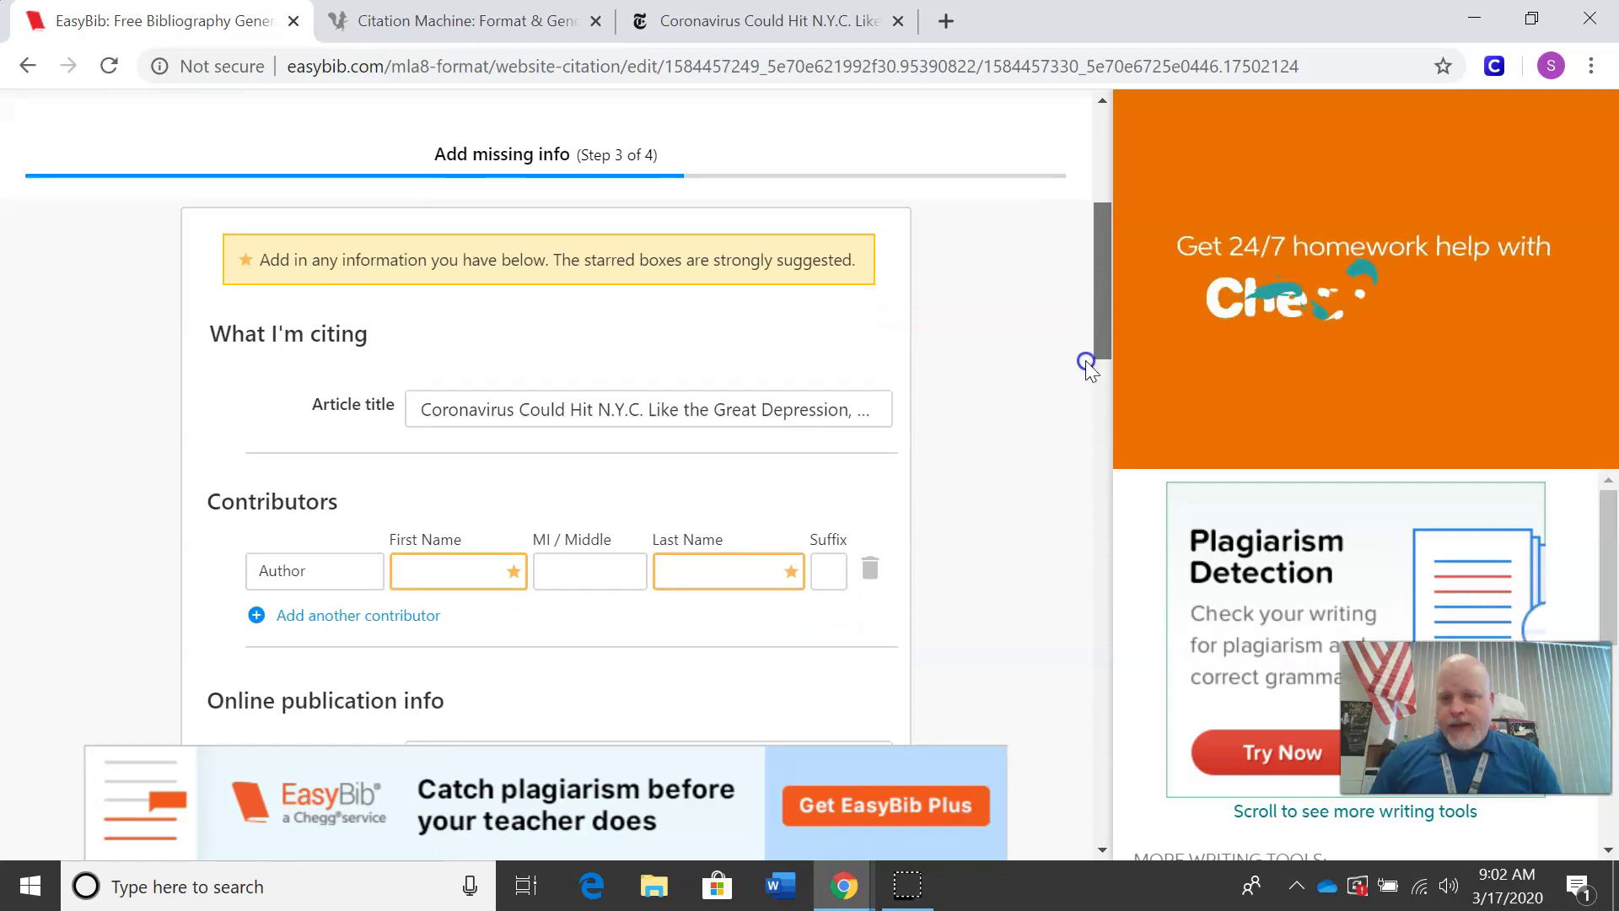
{"action": "scroll", "coordinate": [1084, 371], "scroll_direction": "down", "scroll_amount": 3}
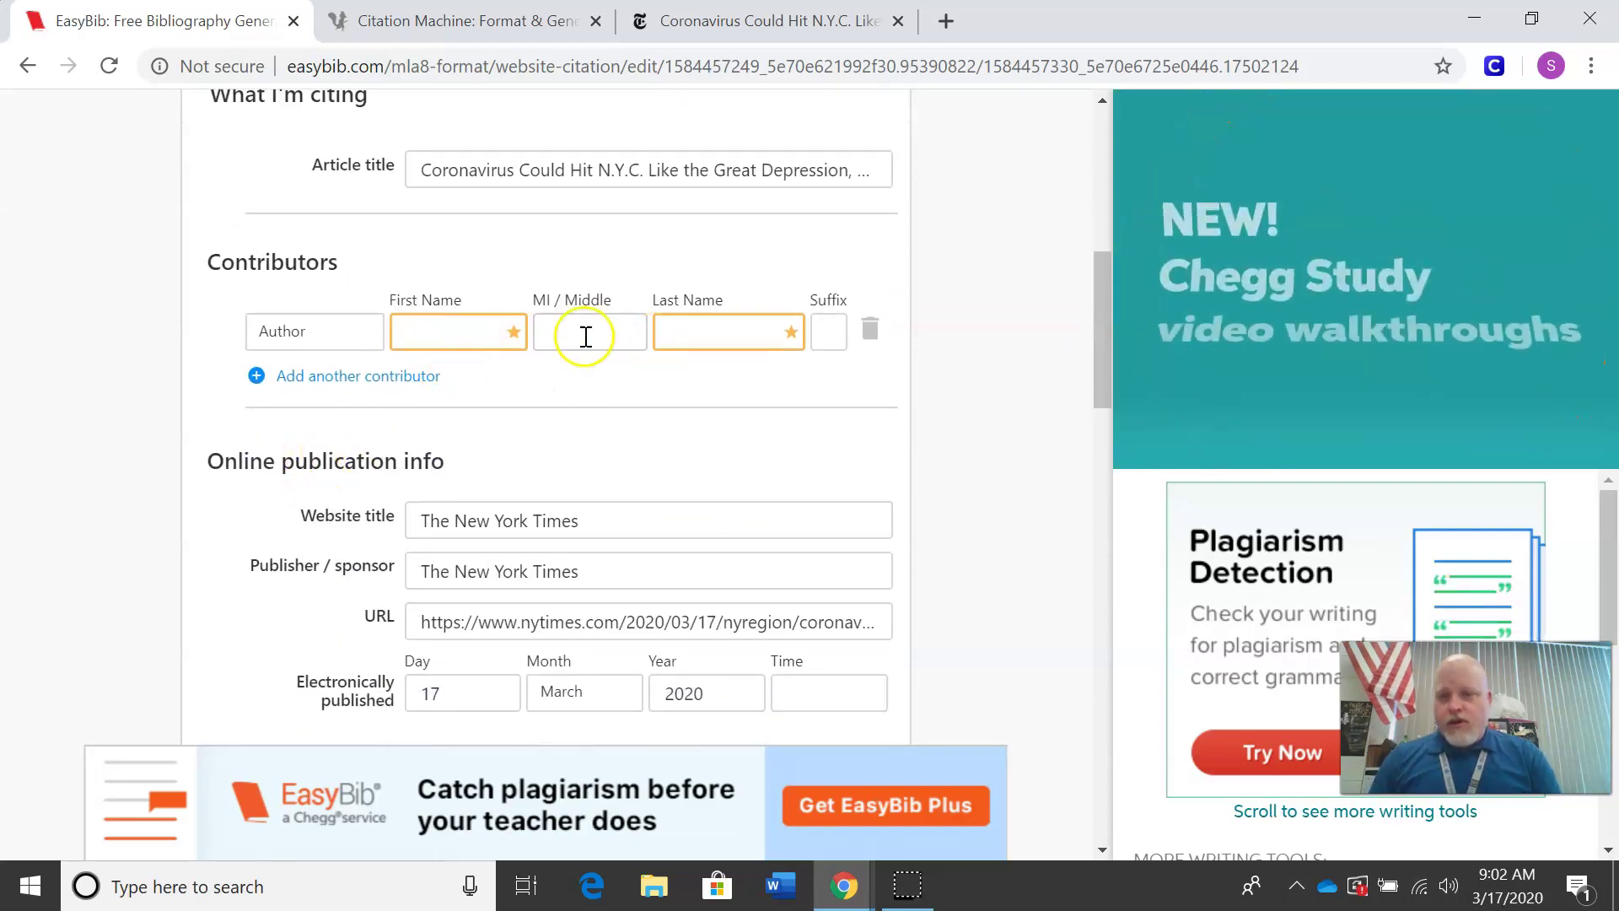
Step: Try to update the citation with the author fields left blank, using the free sponsored-message option to continue citing
{"action": "left_click_drag", "start_coordinate": [1102, 311], "coordinate": [1105, 437]}
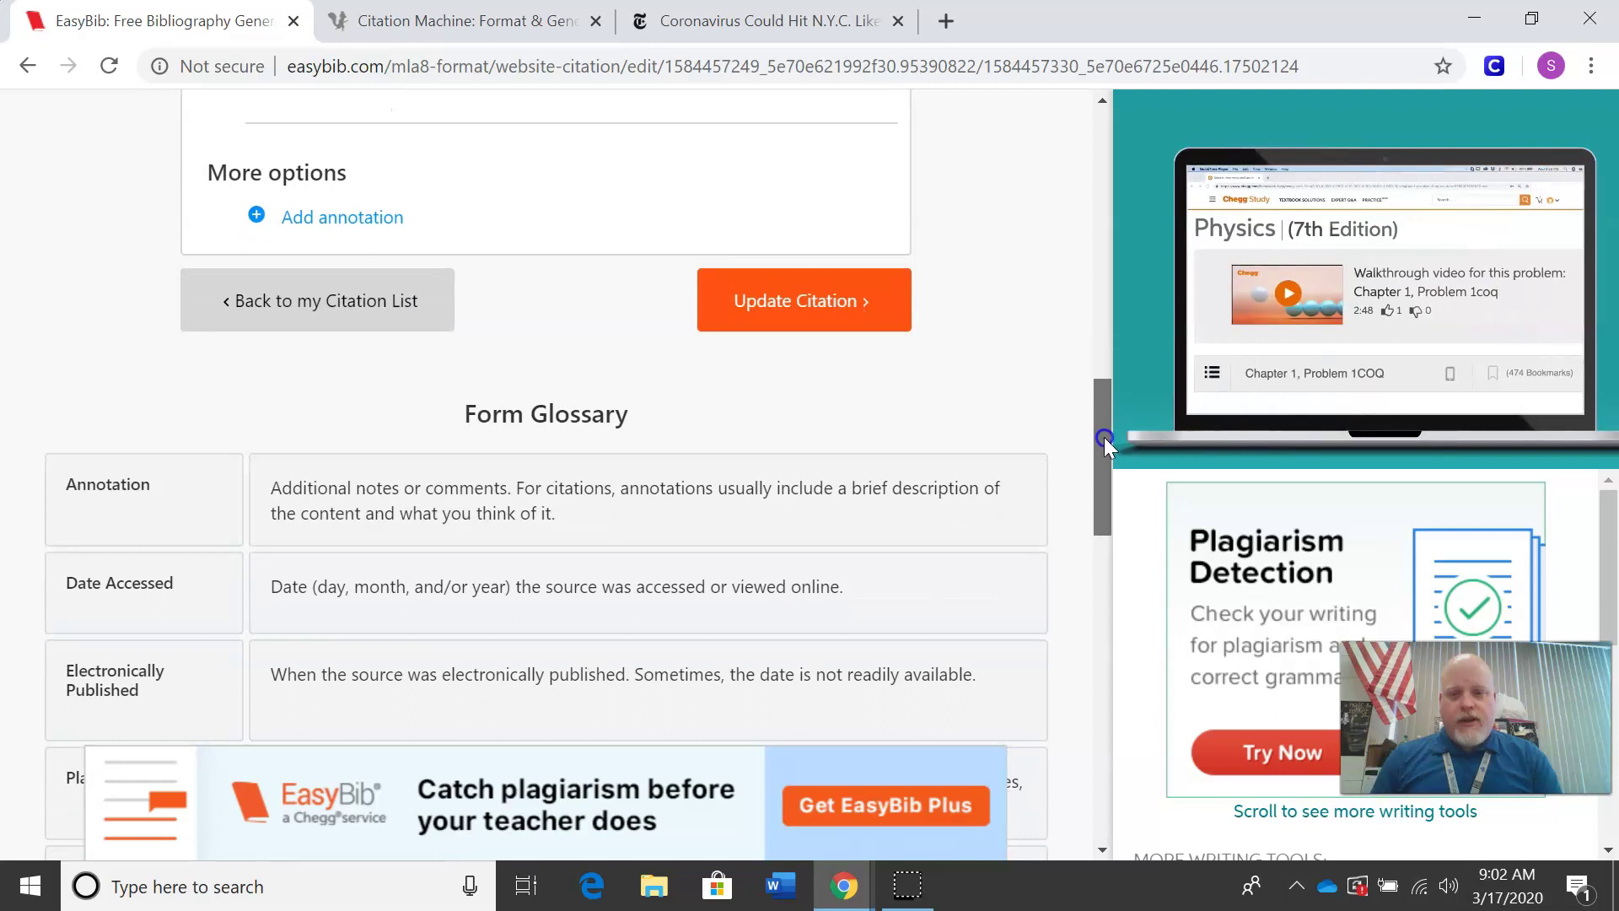
{"action": "left_click", "coordinate": [780, 325]}
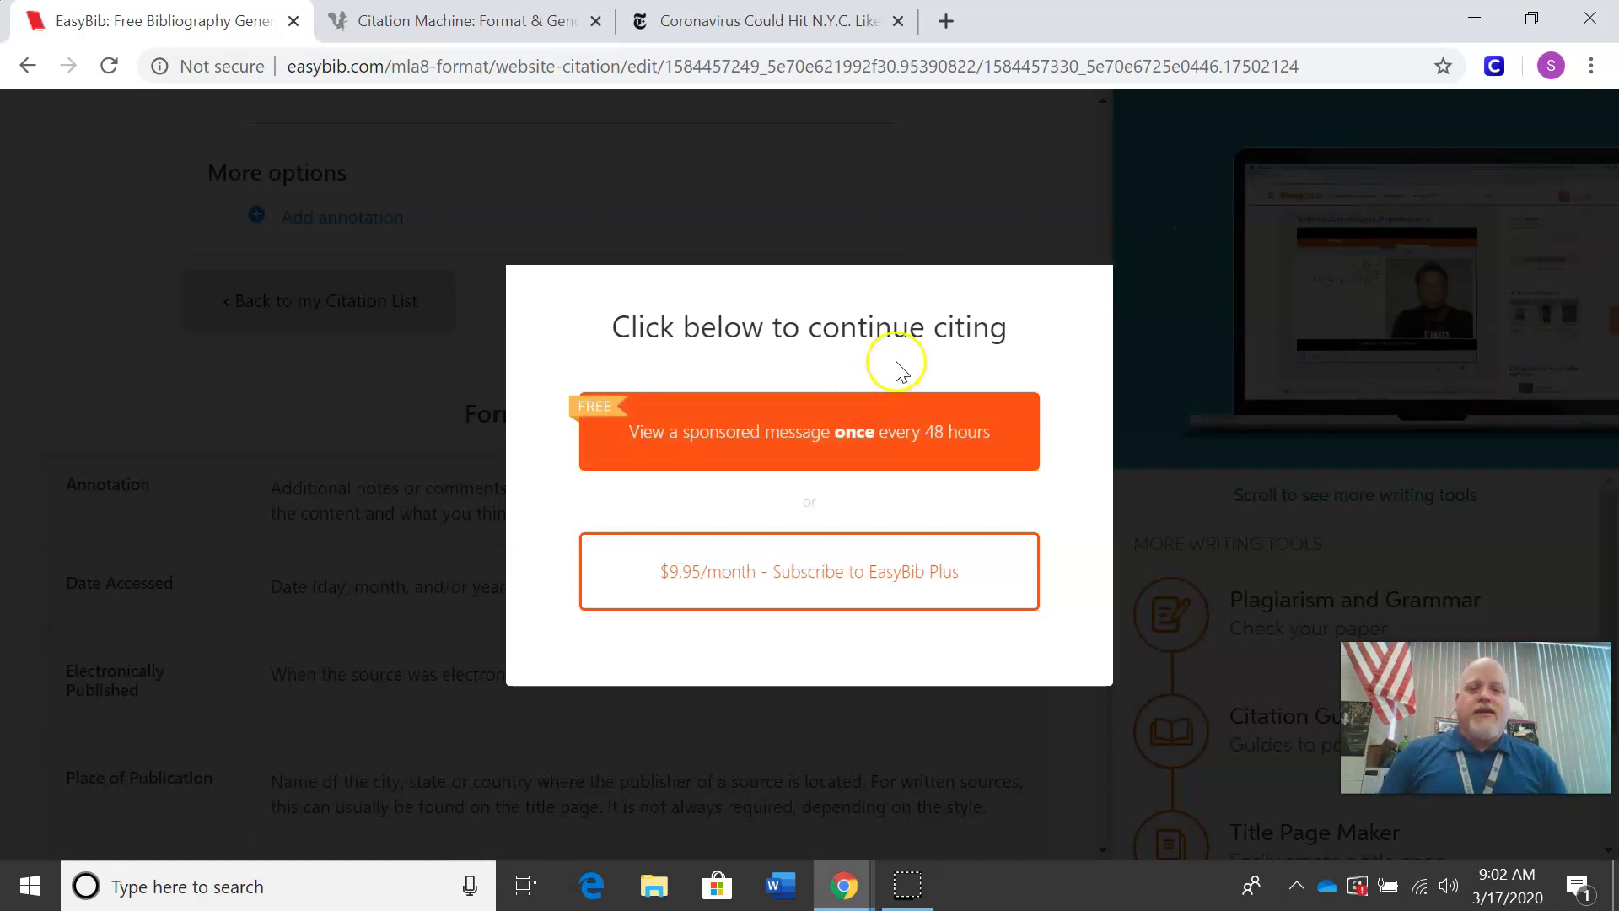
{"action": "left_click", "coordinate": [706, 444]}
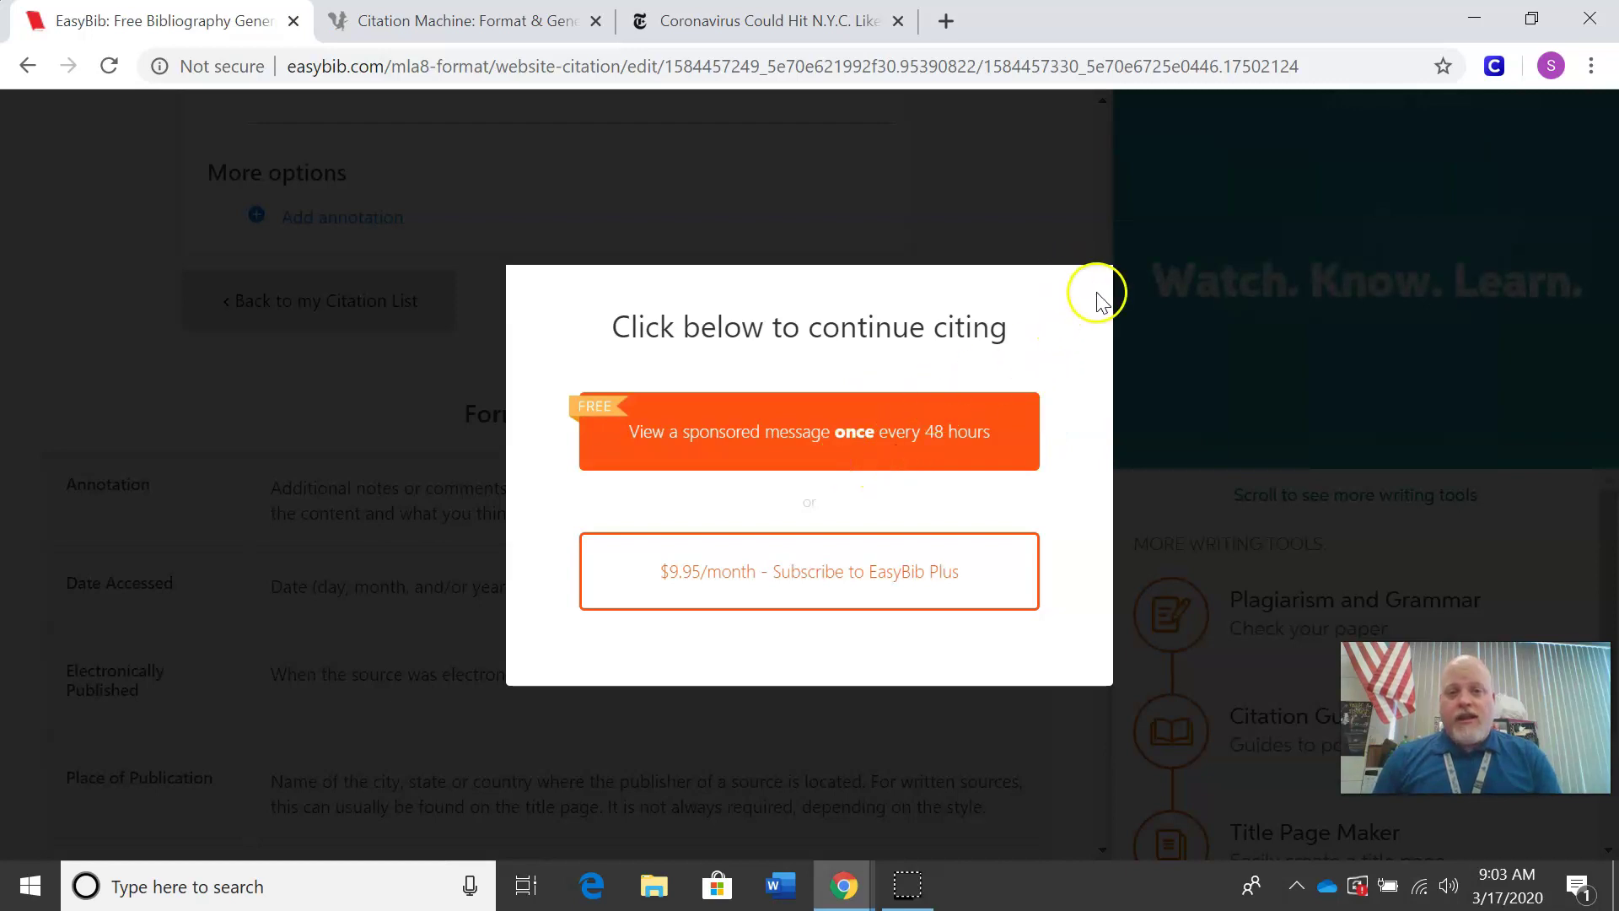
Step: Switch to Citation Machine, start creating citations only without uploading a paper, and choose the MLA style
{"action": "left_click", "coordinate": [450, 20]}
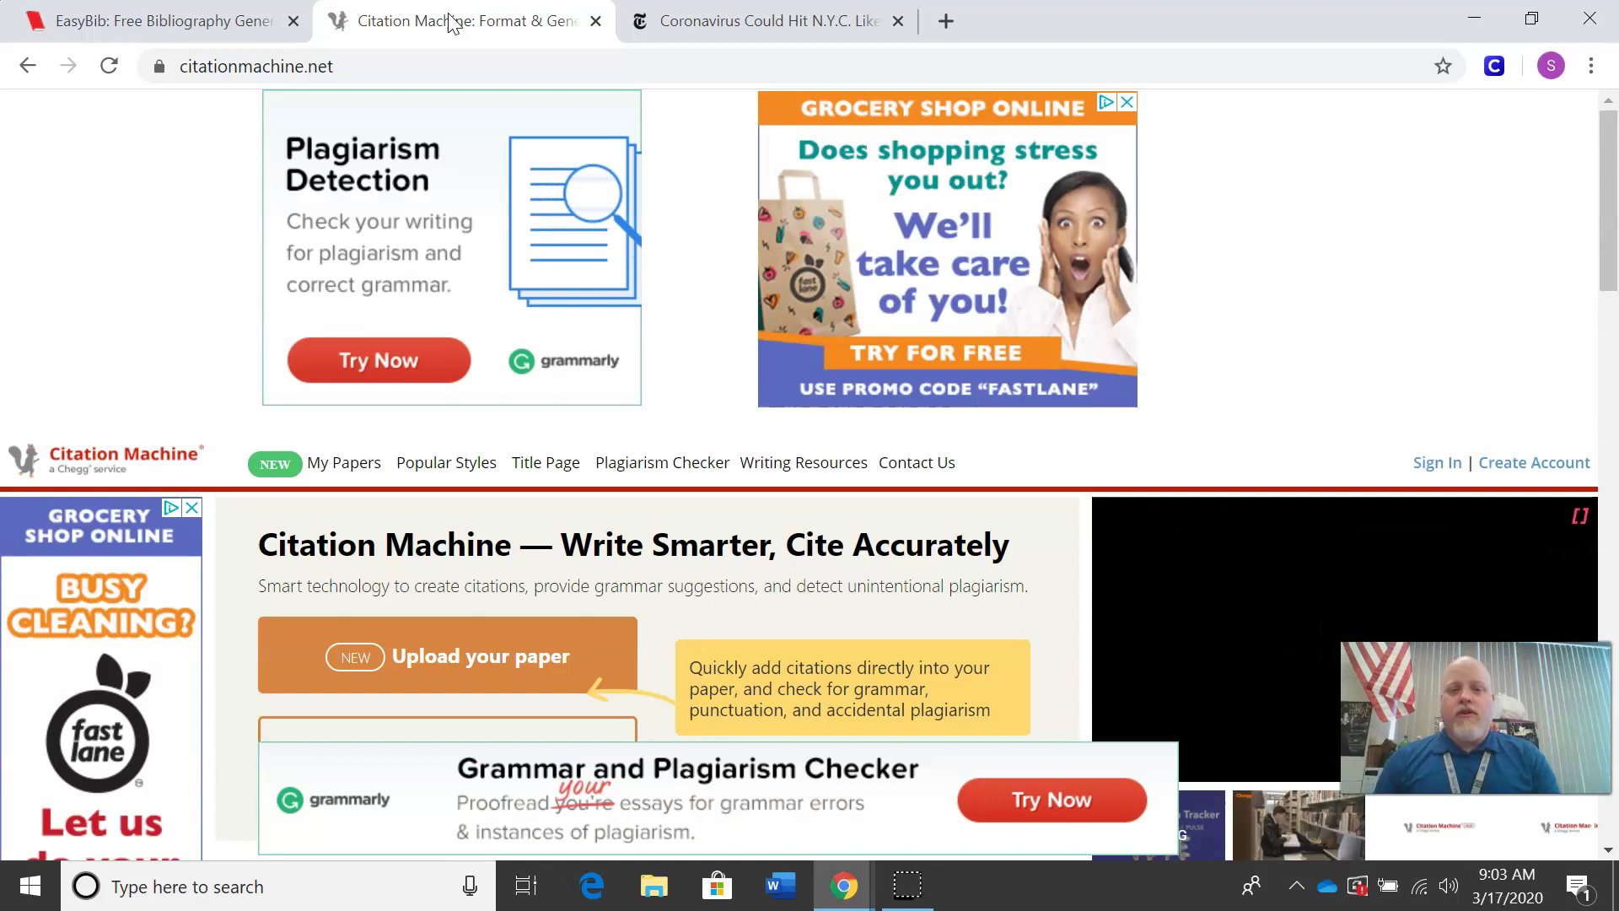
{"action": "left_click_drag", "start_coordinate": [1610, 168], "coordinate": [1613, 300]}
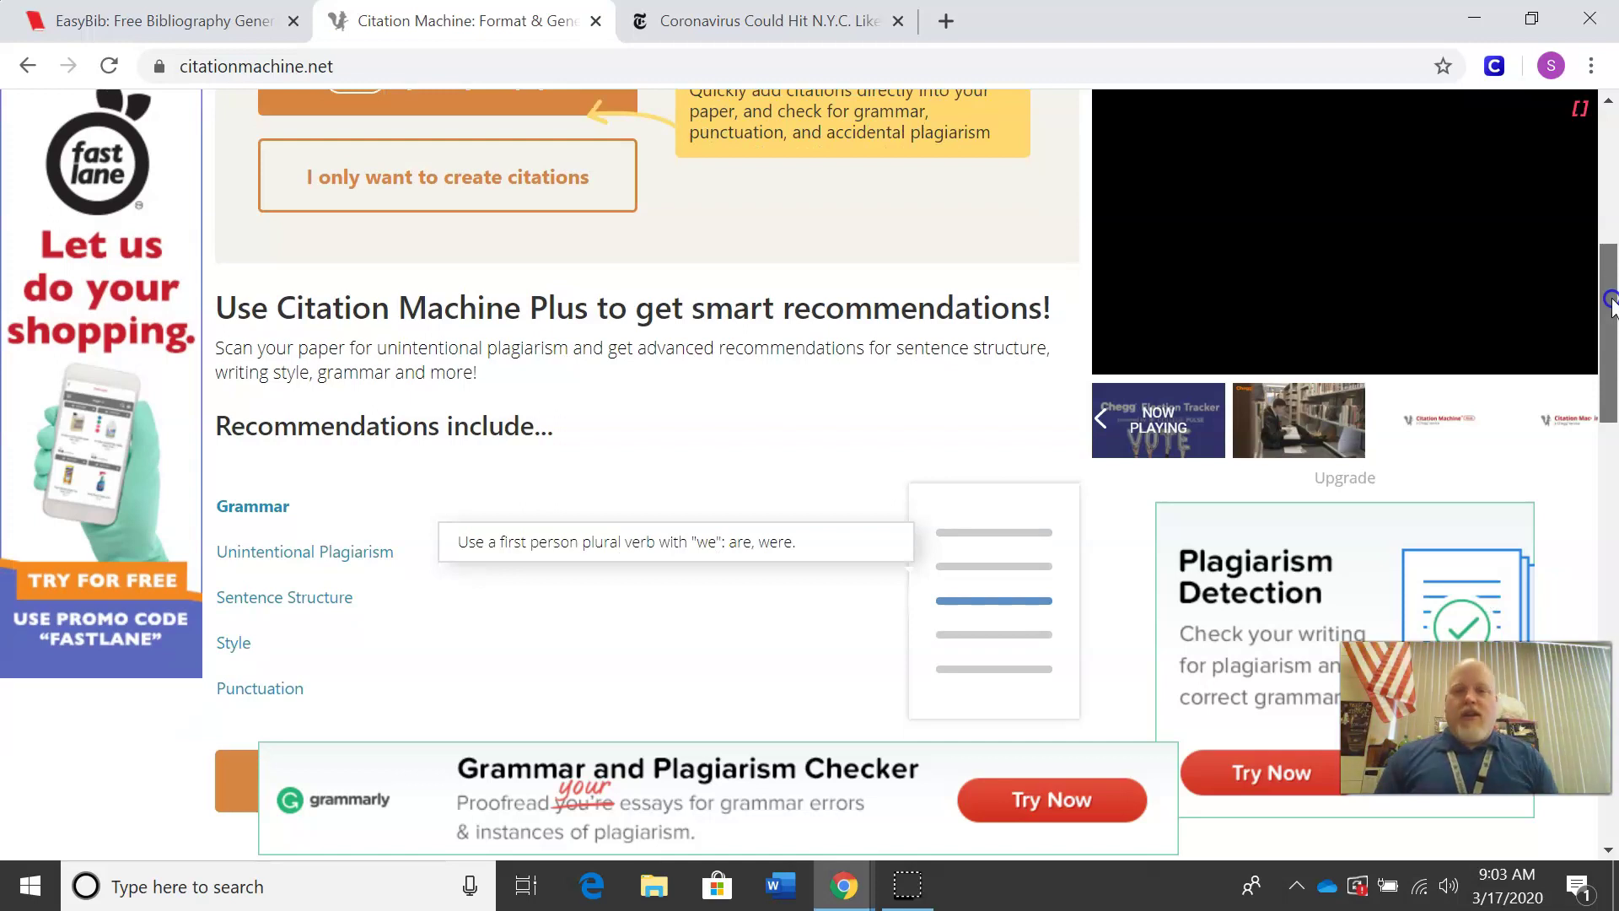
{"action": "left_click_drag", "start_coordinate": [1611, 303], "coordinate": [1612, 240]}
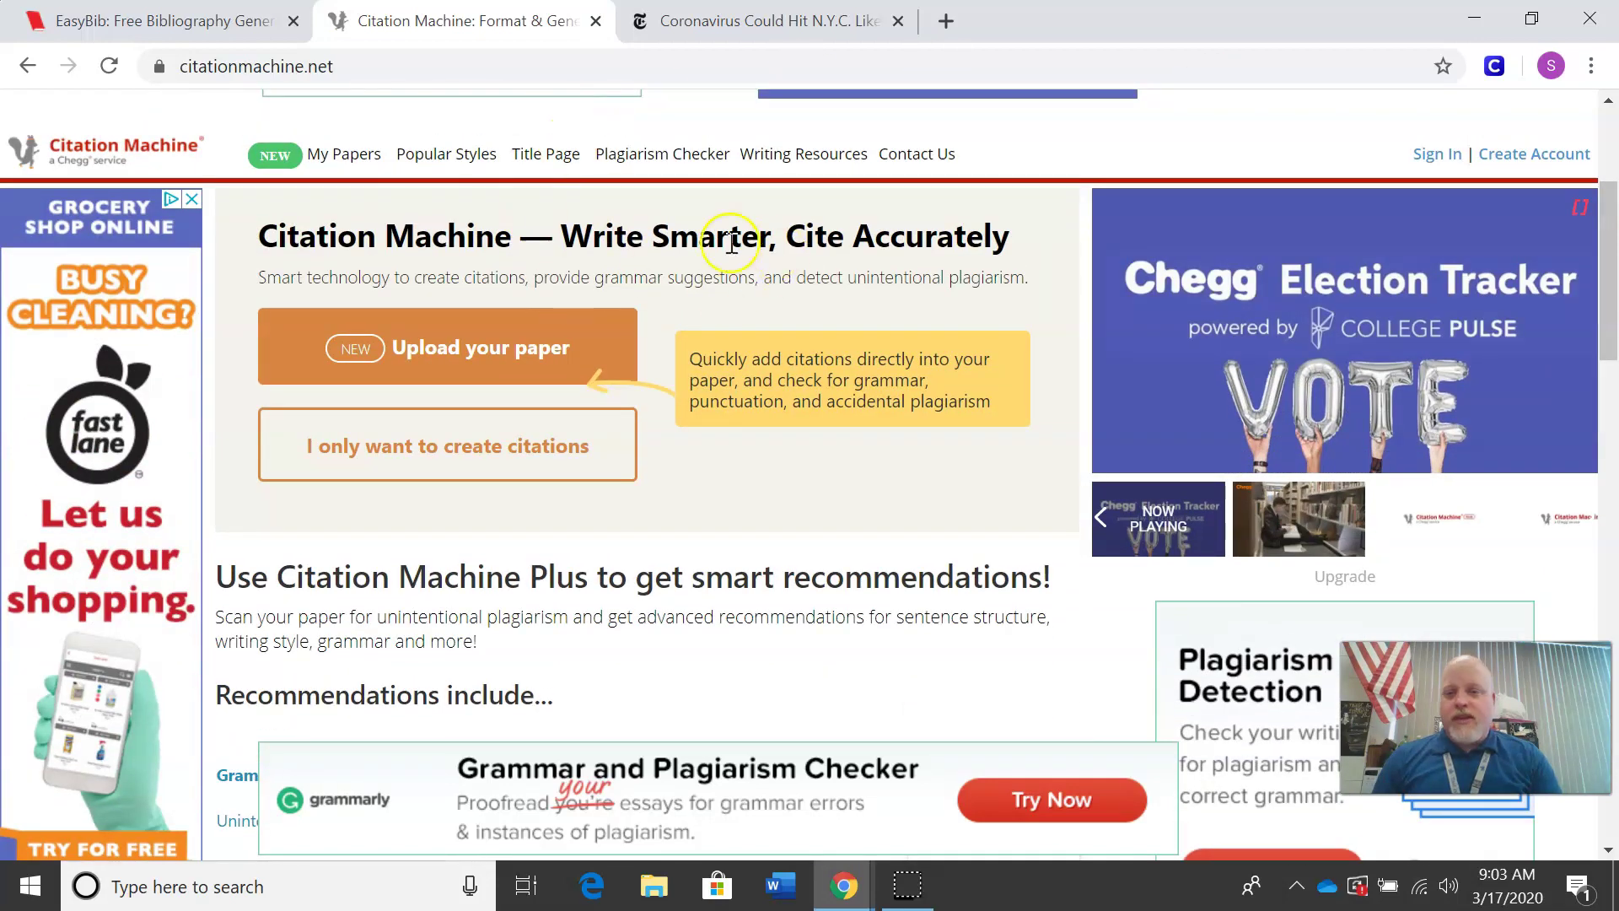
{"action": "left_click", "coordinate": [532, 455]}
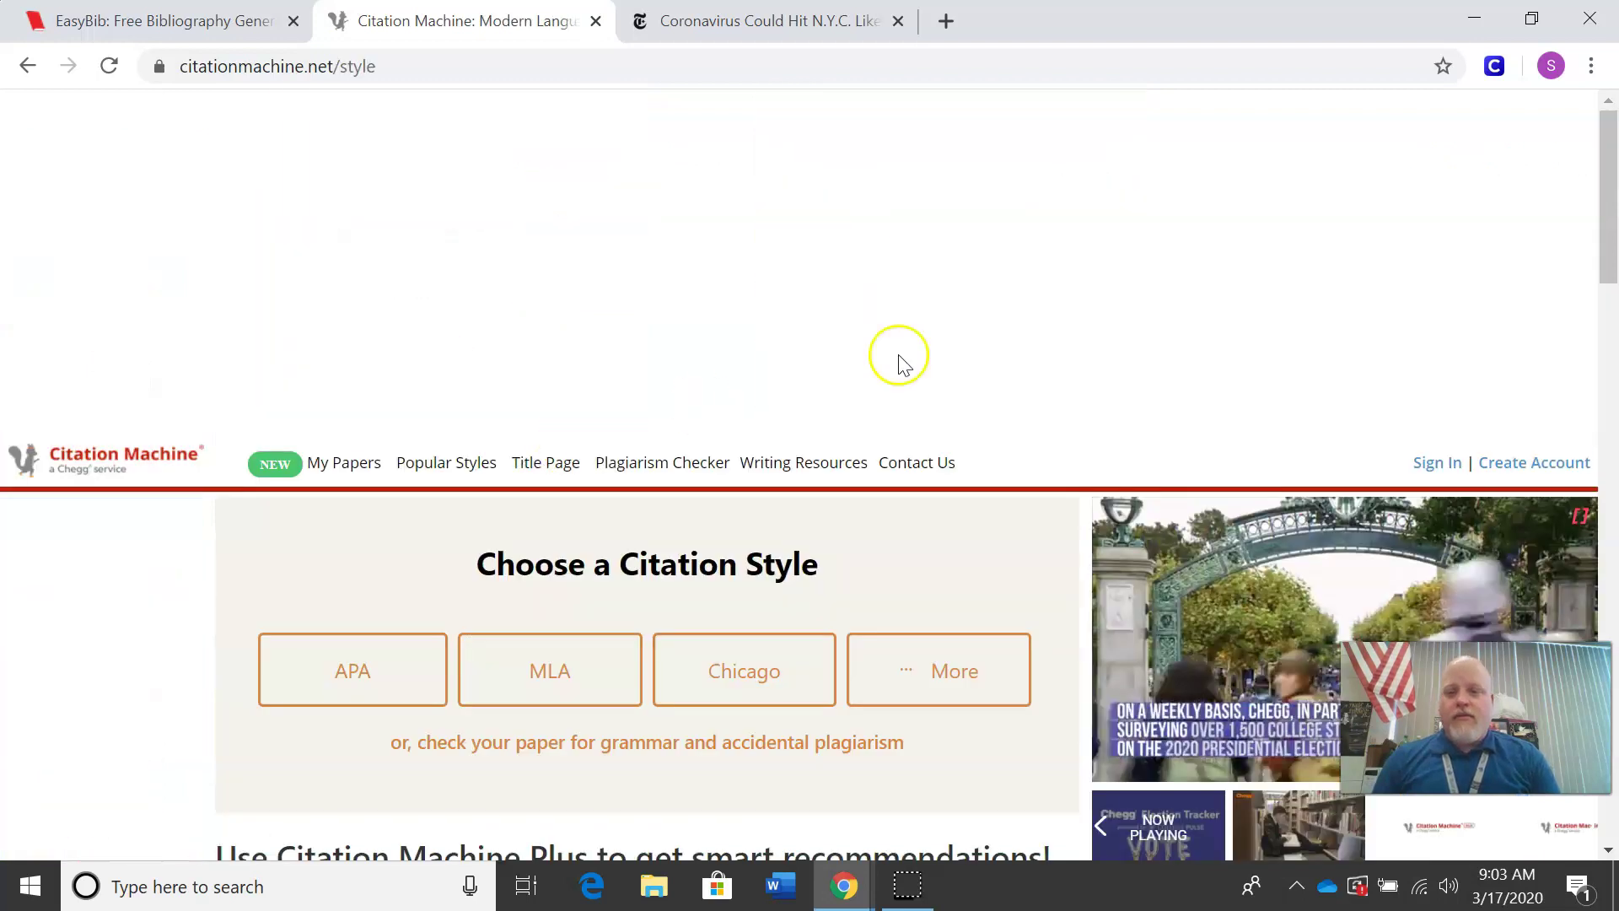
{"action": "scroll", "coordinate": [560, 250], "scroll_direction": "down", "scroll_amount": 4}
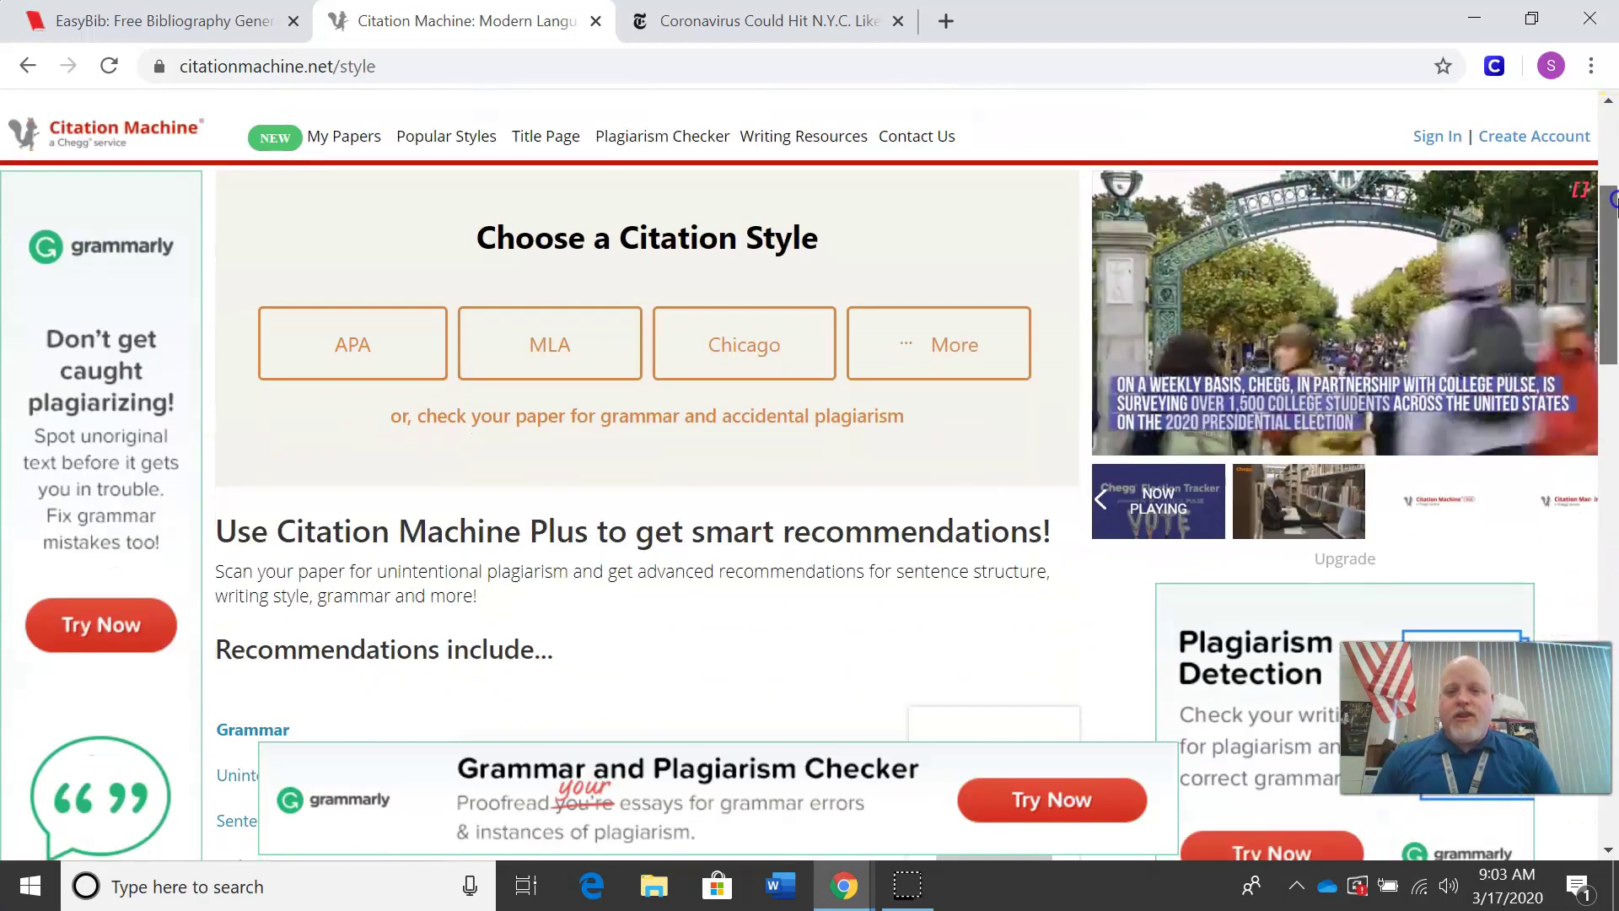
{"action": "left_click", "coordinate": [567, 345]}
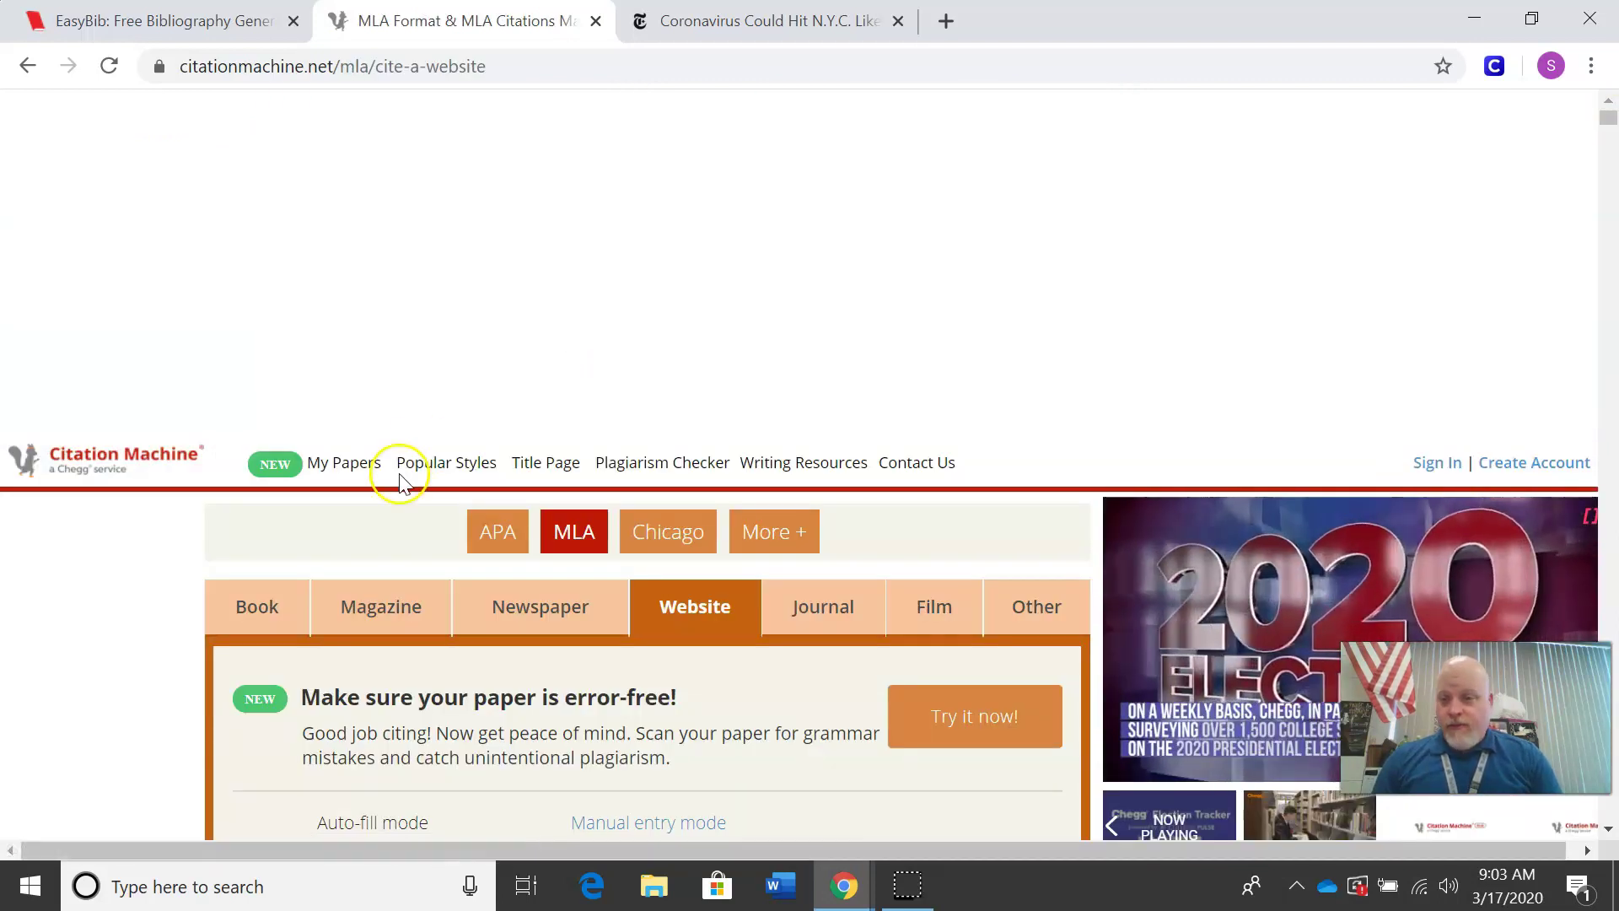
Step: Paste the copied article address into the website citation search and run the search
{"action": "left_click", "coordinate": [1608, 135]}
{"action": "left_click_drag", "start_coordinate": [1614, 130], "coordinate": [1615, 126]}
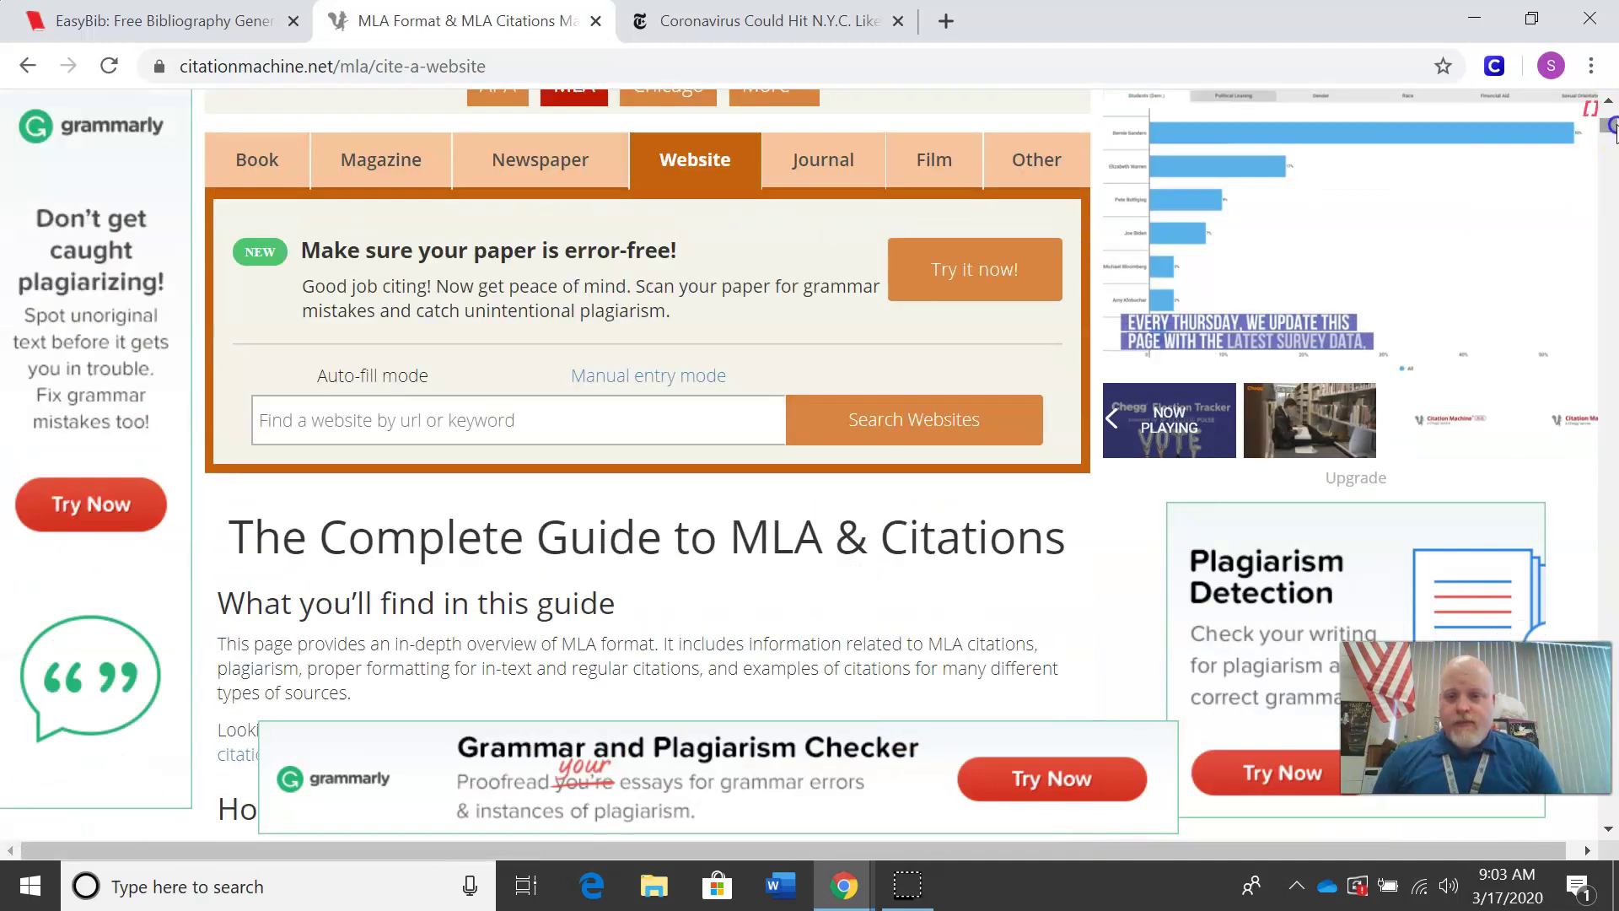
{"action": "left_click", "coordinate": [588, 421]}
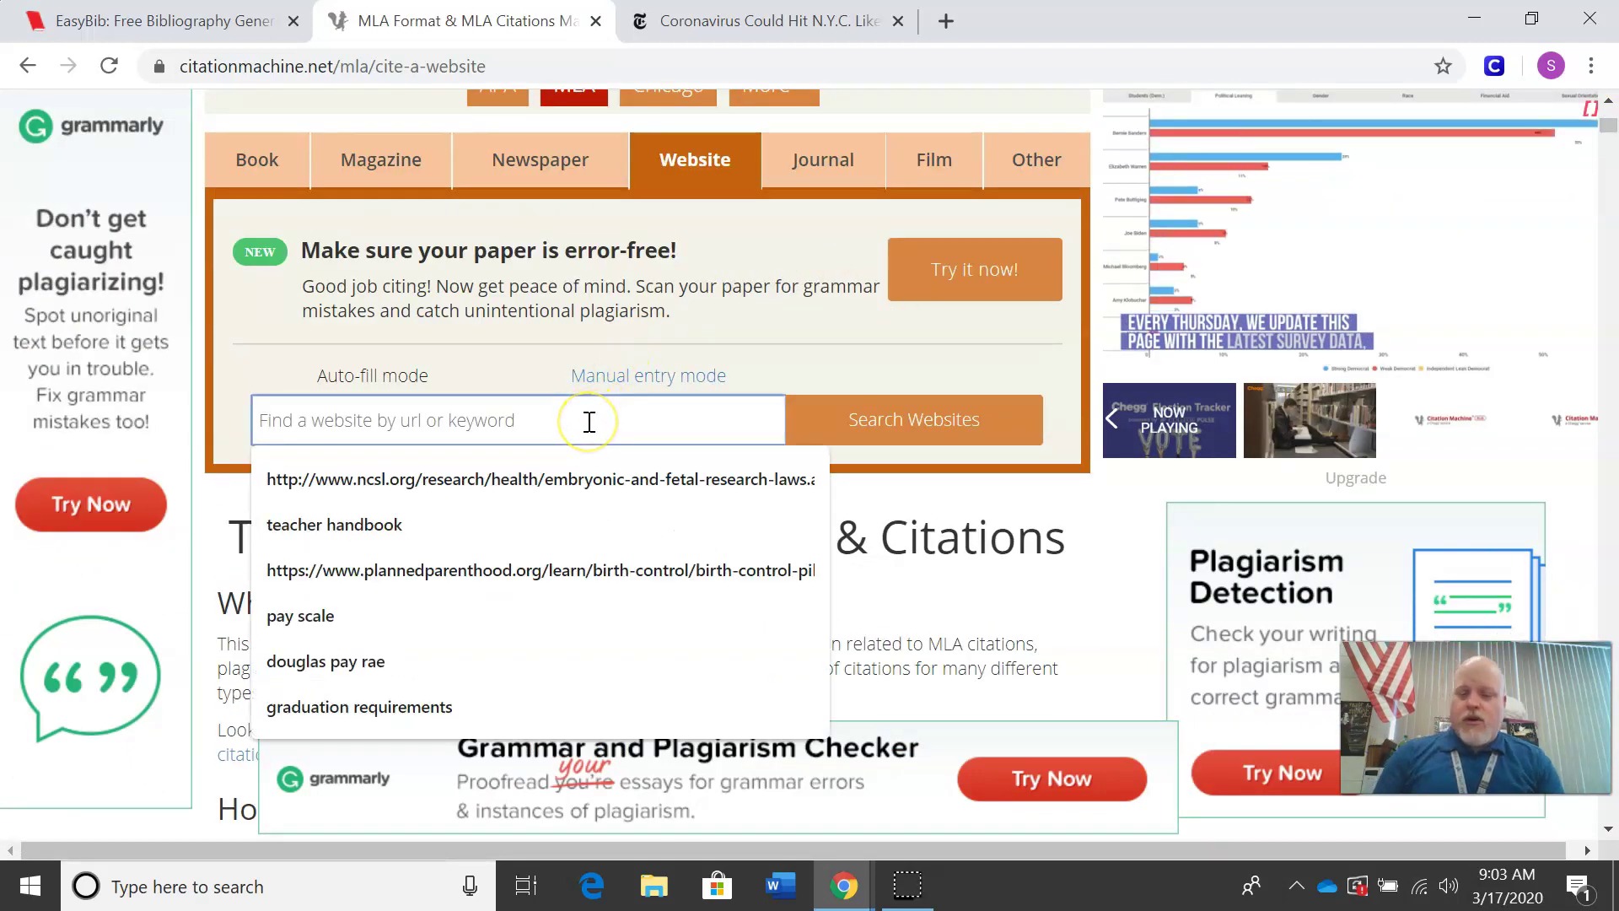
{"action": "key", "text": "ctrl+v"}
{"action": "left_click", "coordinate": [904, 421]}
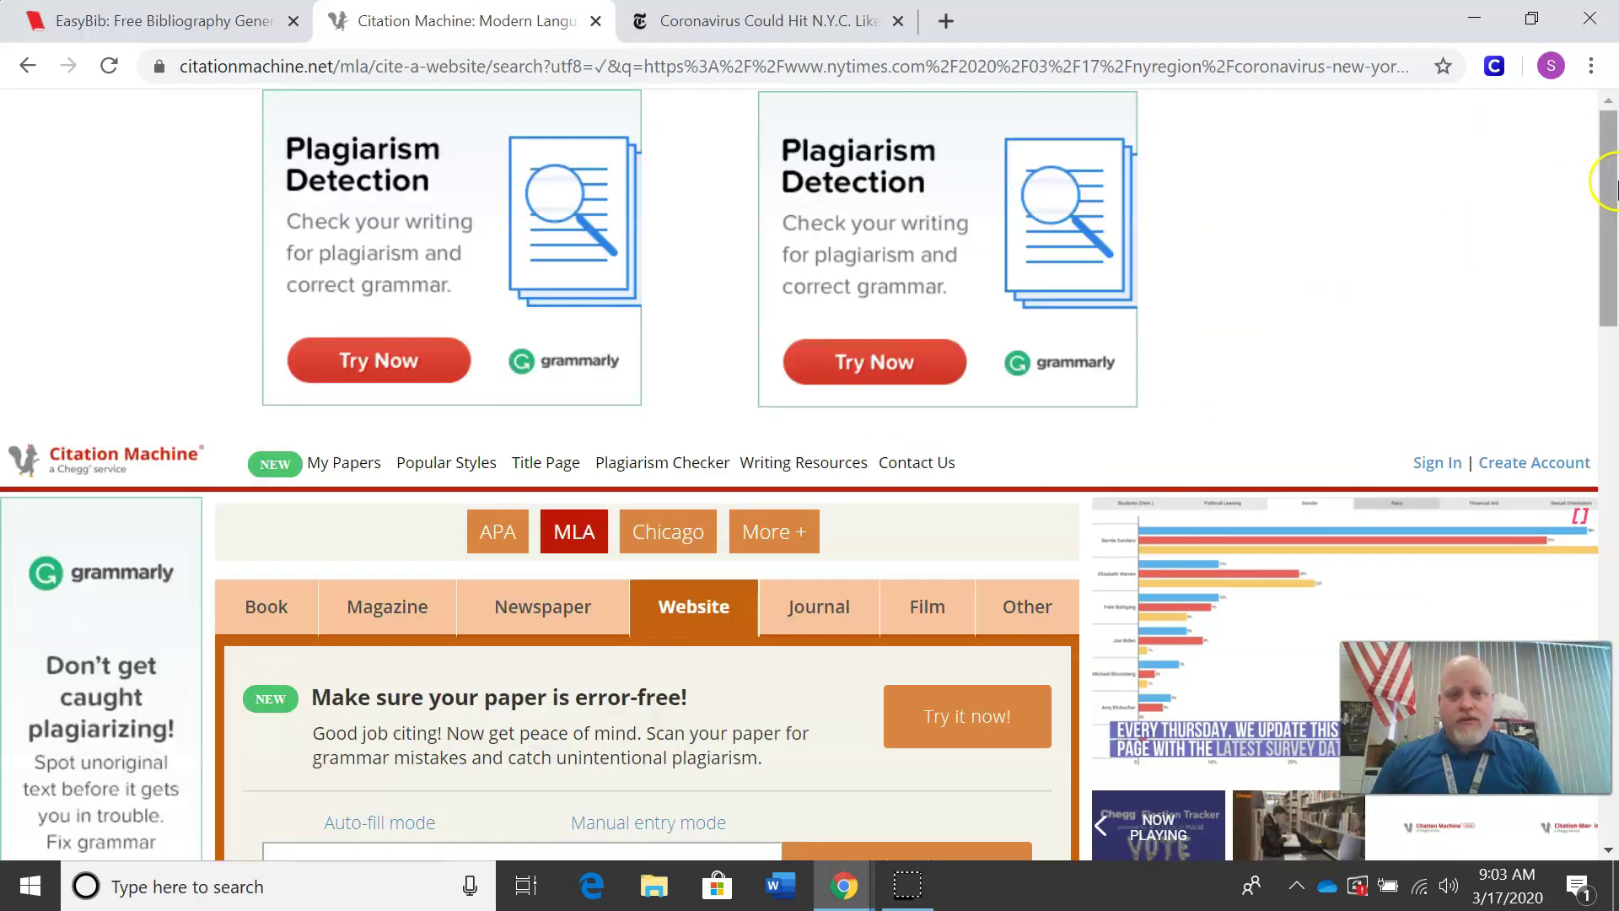
Step: Cite the matching New York Times article and complete its MLA website citation past the review of found data
{"action": "left_click_drag", "start_coordinate": [1612, 184], "coordinate": [1595, 328]}
{"action": "left_click", "coordinate": [993, 432]}
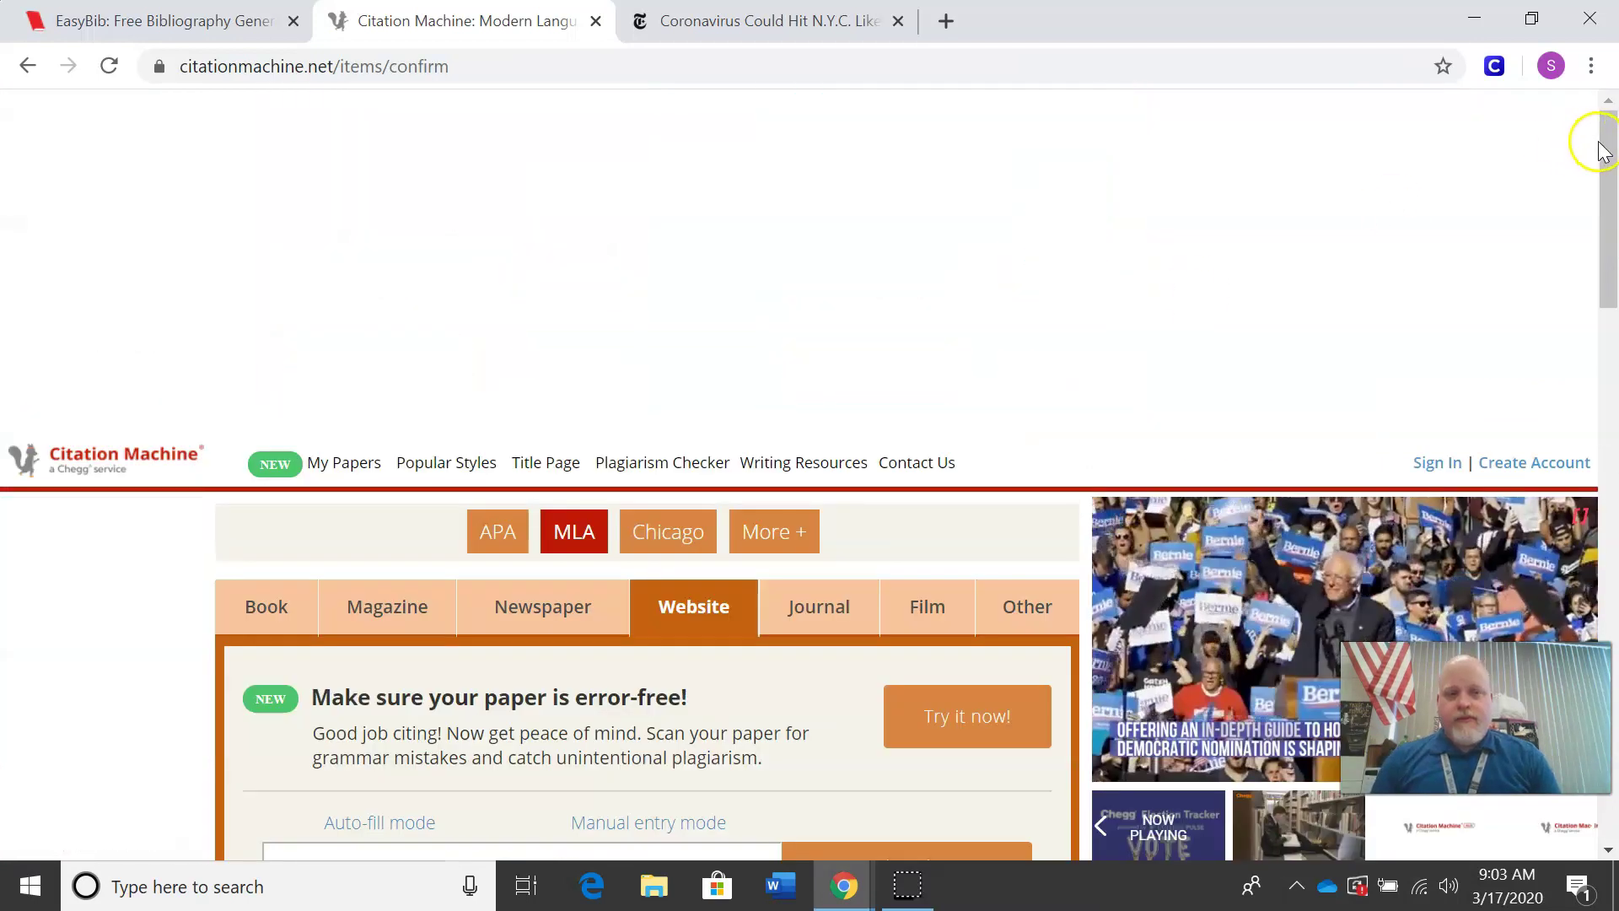
{"action": "left_click_drag", "start_coordinate": [1605, 156], "coordinate": [1604, 416]}
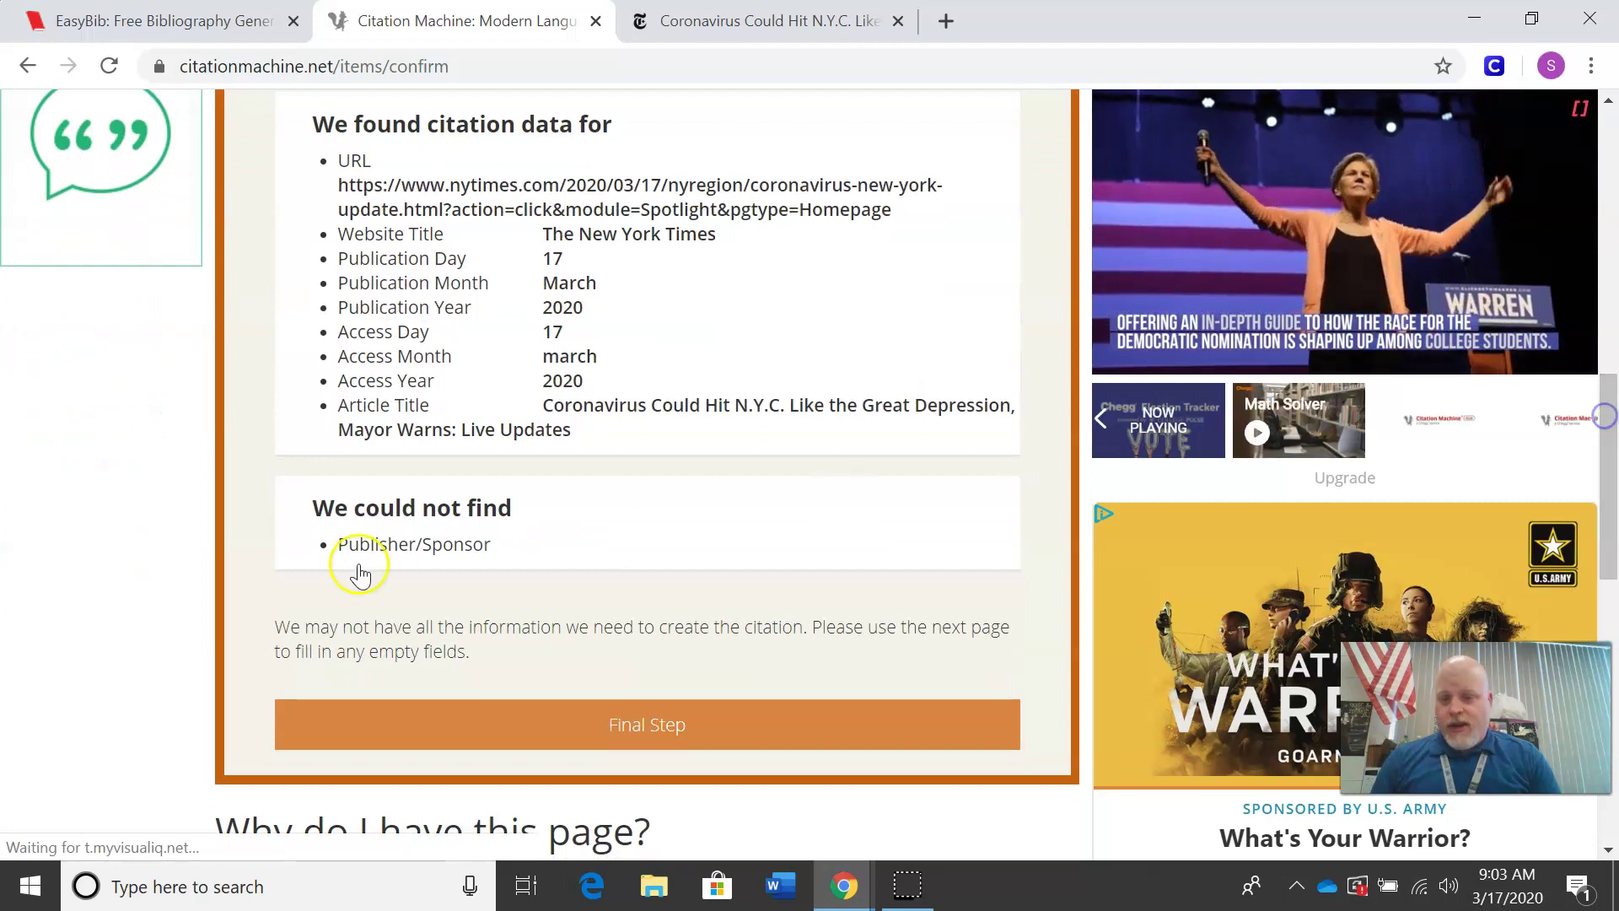
{"action": "left_click", "coordinate": [670, 723]}
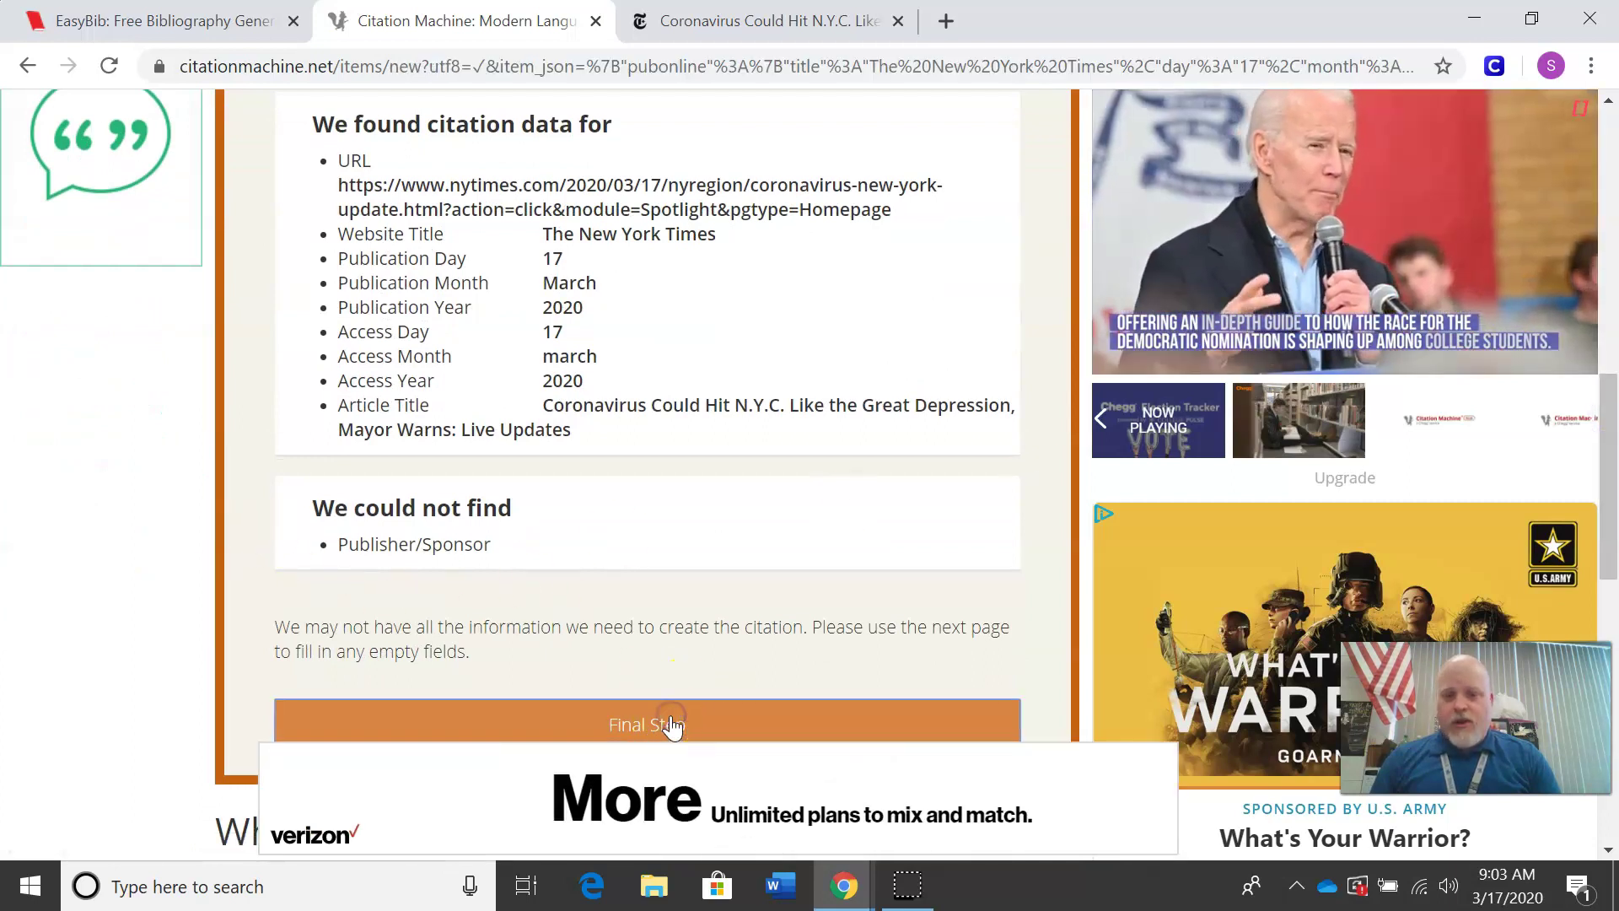
{"action": "left_click_drag", "start_coordinate": [1604, 210], "coordinate": [1614, 520]}
{"action": "left_click", "coordinate": [574, 530]}
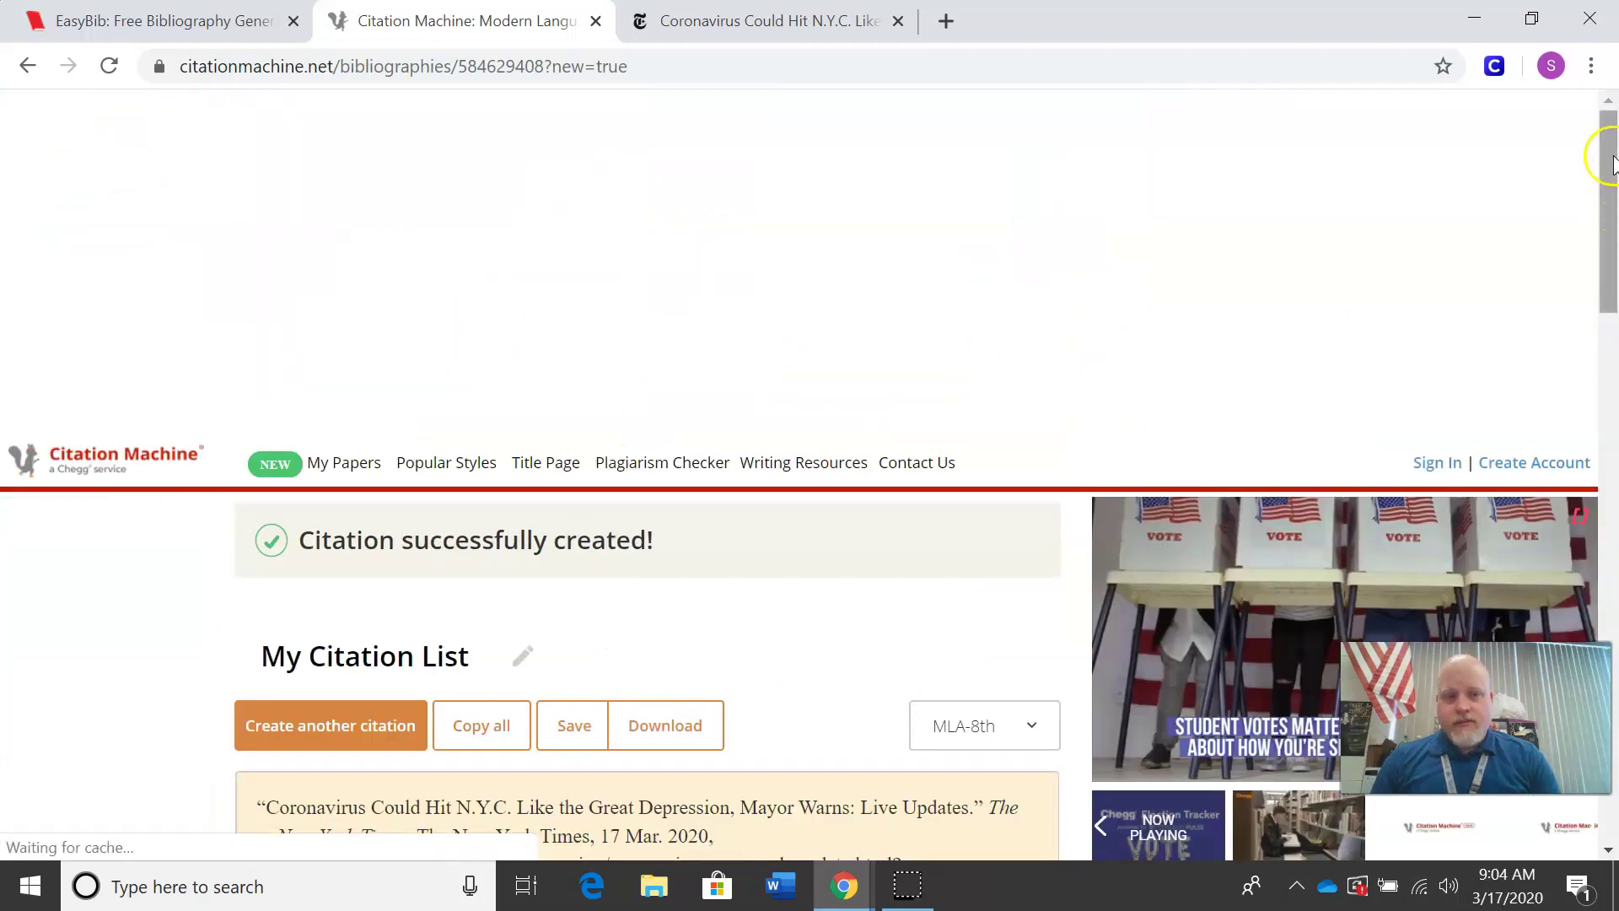
Step: Copy the full text of the New York Times citation from My Citation List
{"action": "left_click_drag", "start_coordinate": [1607, 162], "coordinate": [1605, 291]}
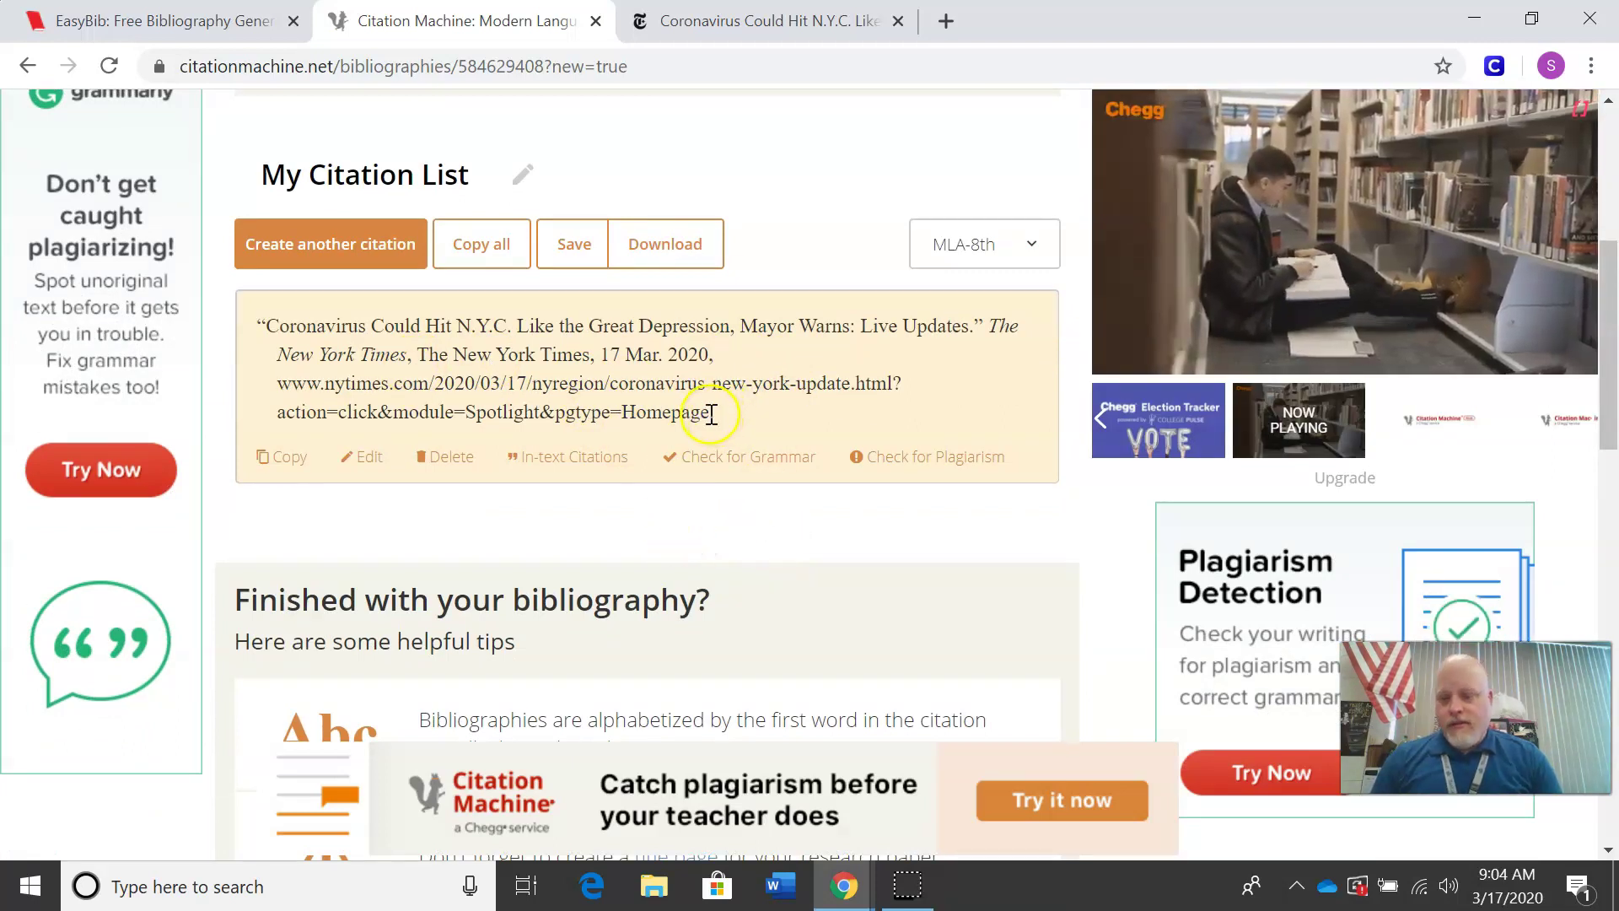
{"action": "left_click_drag", "start_coordinate": [741, 408], "coordinate": [245, 319]}
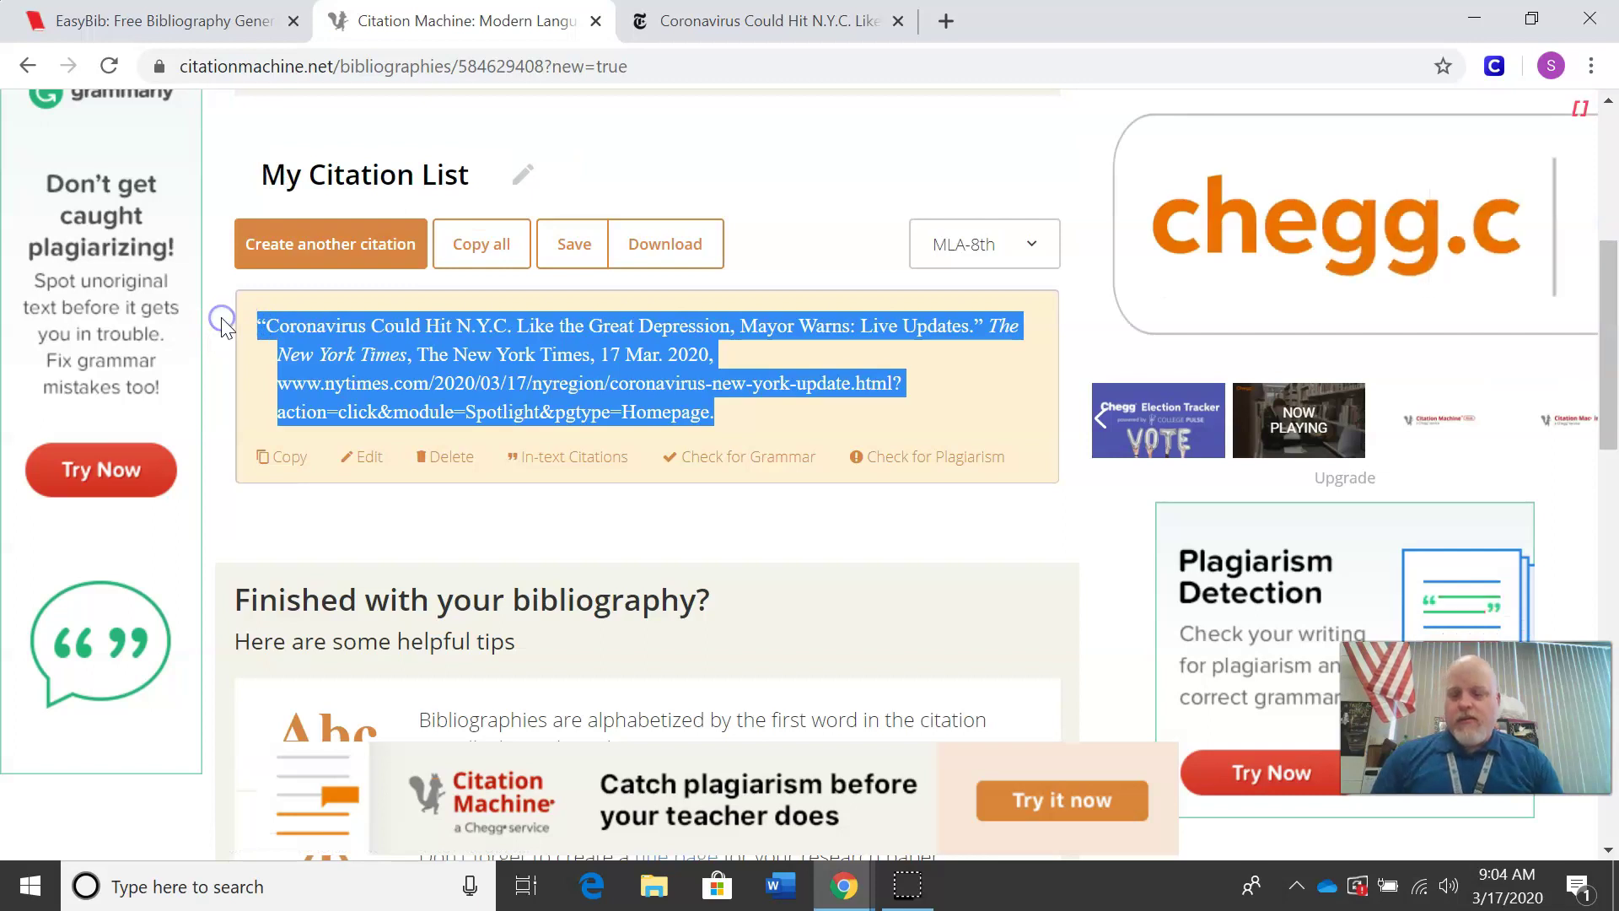
{"action": "right_click", "coordinate": [367, 331]}
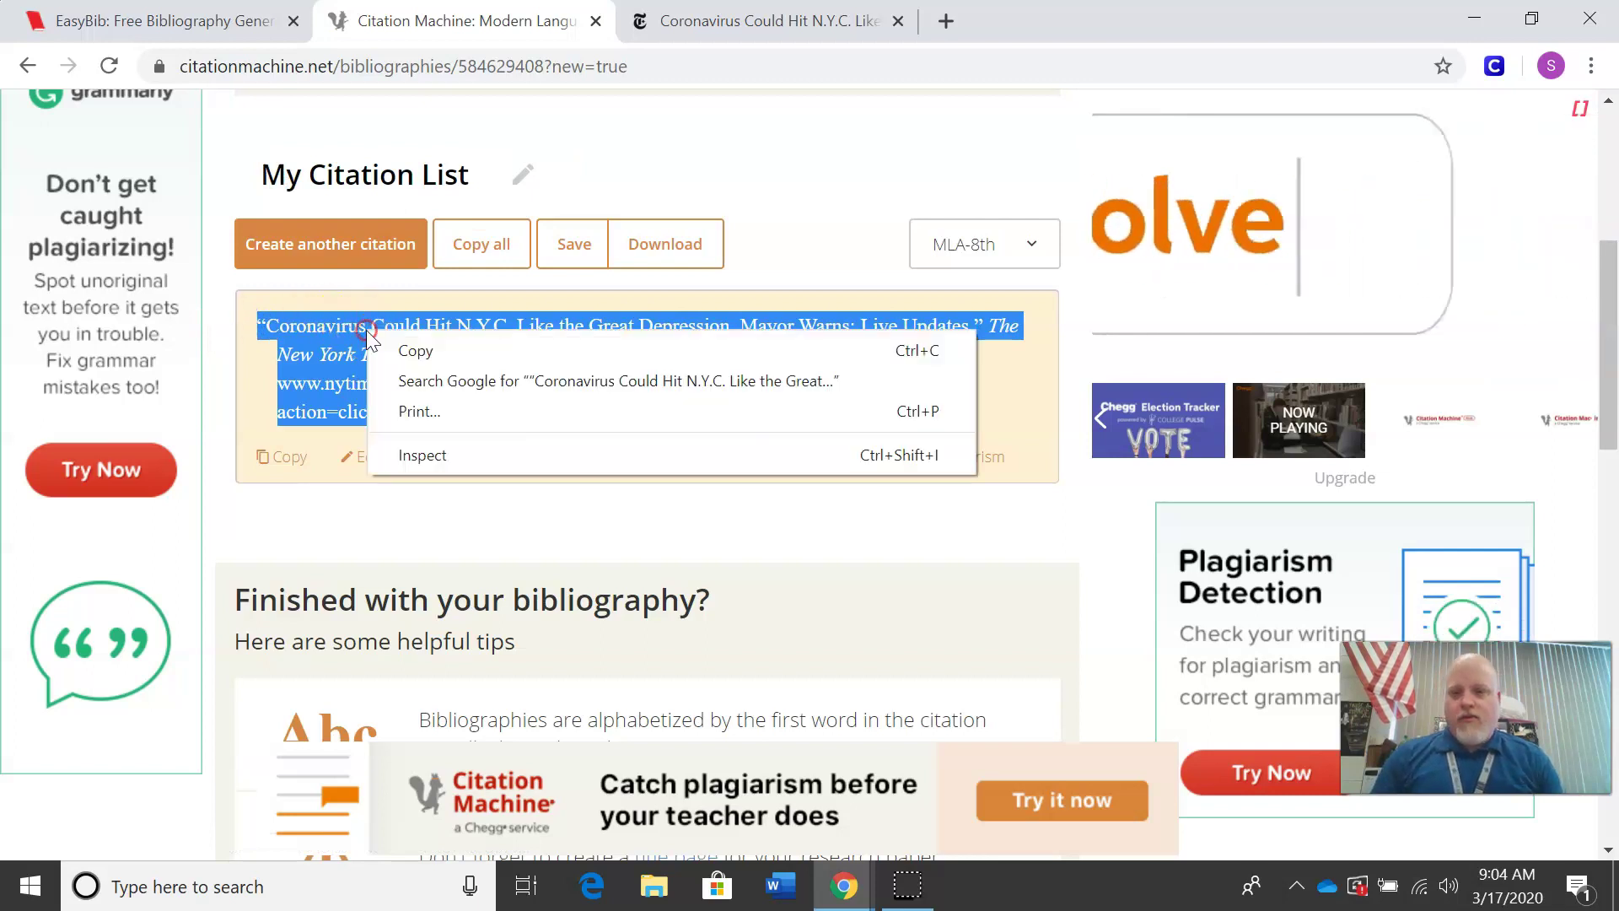
{"action": "left_click", "coordinate": [476, 348]}
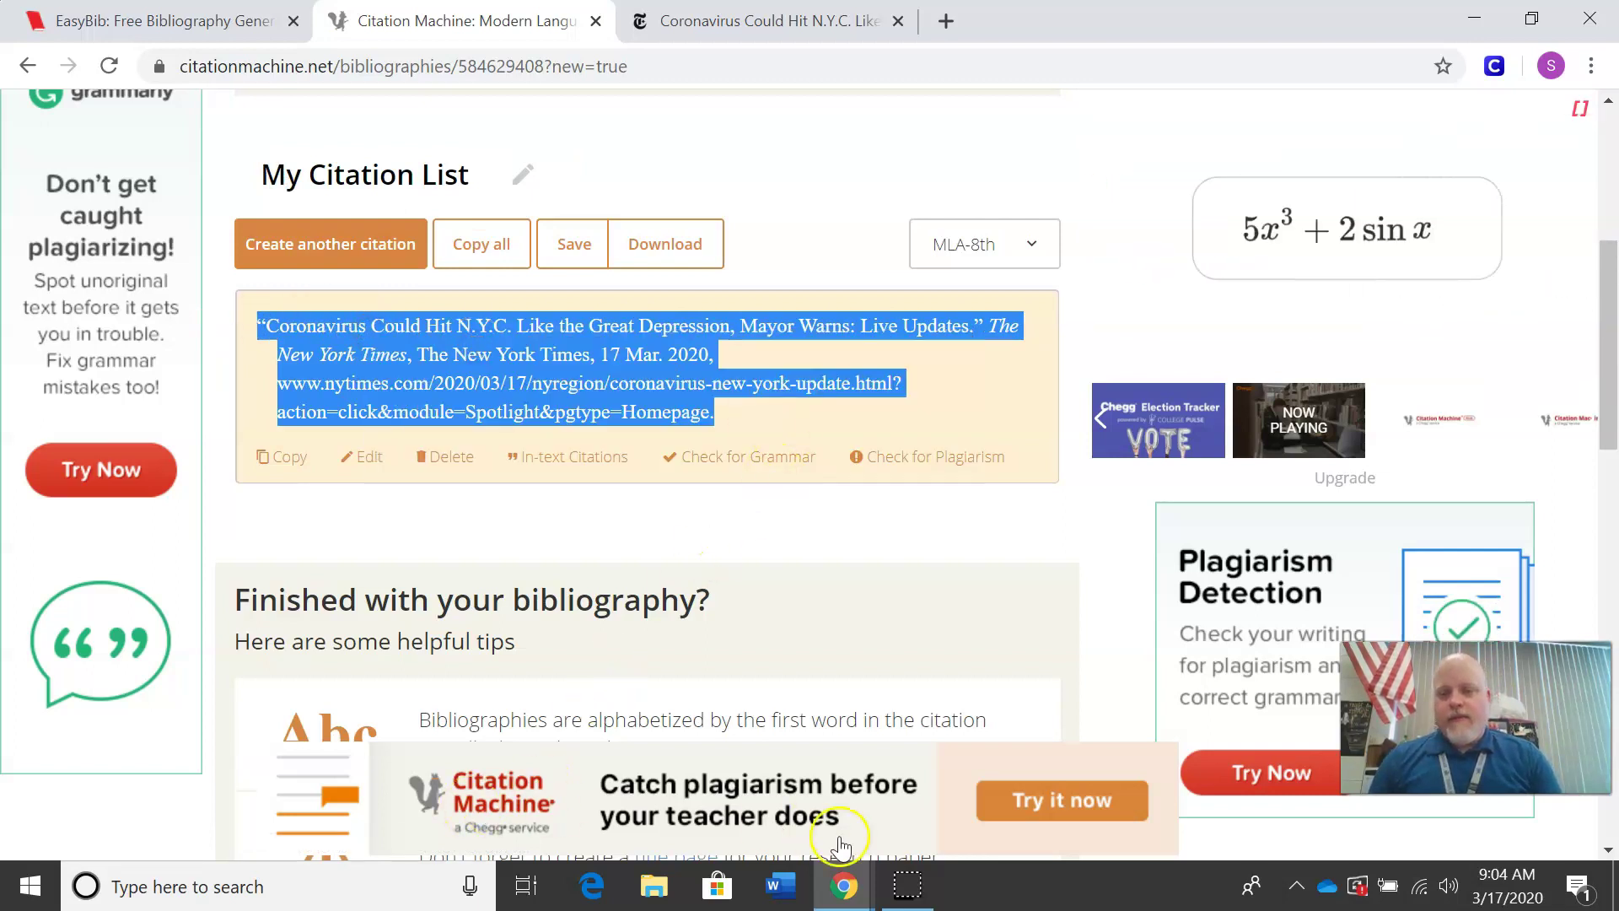
Step: Switch to Word, create a blank document, and paste the copied citation with the Keep Text Only option
{"action": "left_click", "coordinate": [780, 892]}
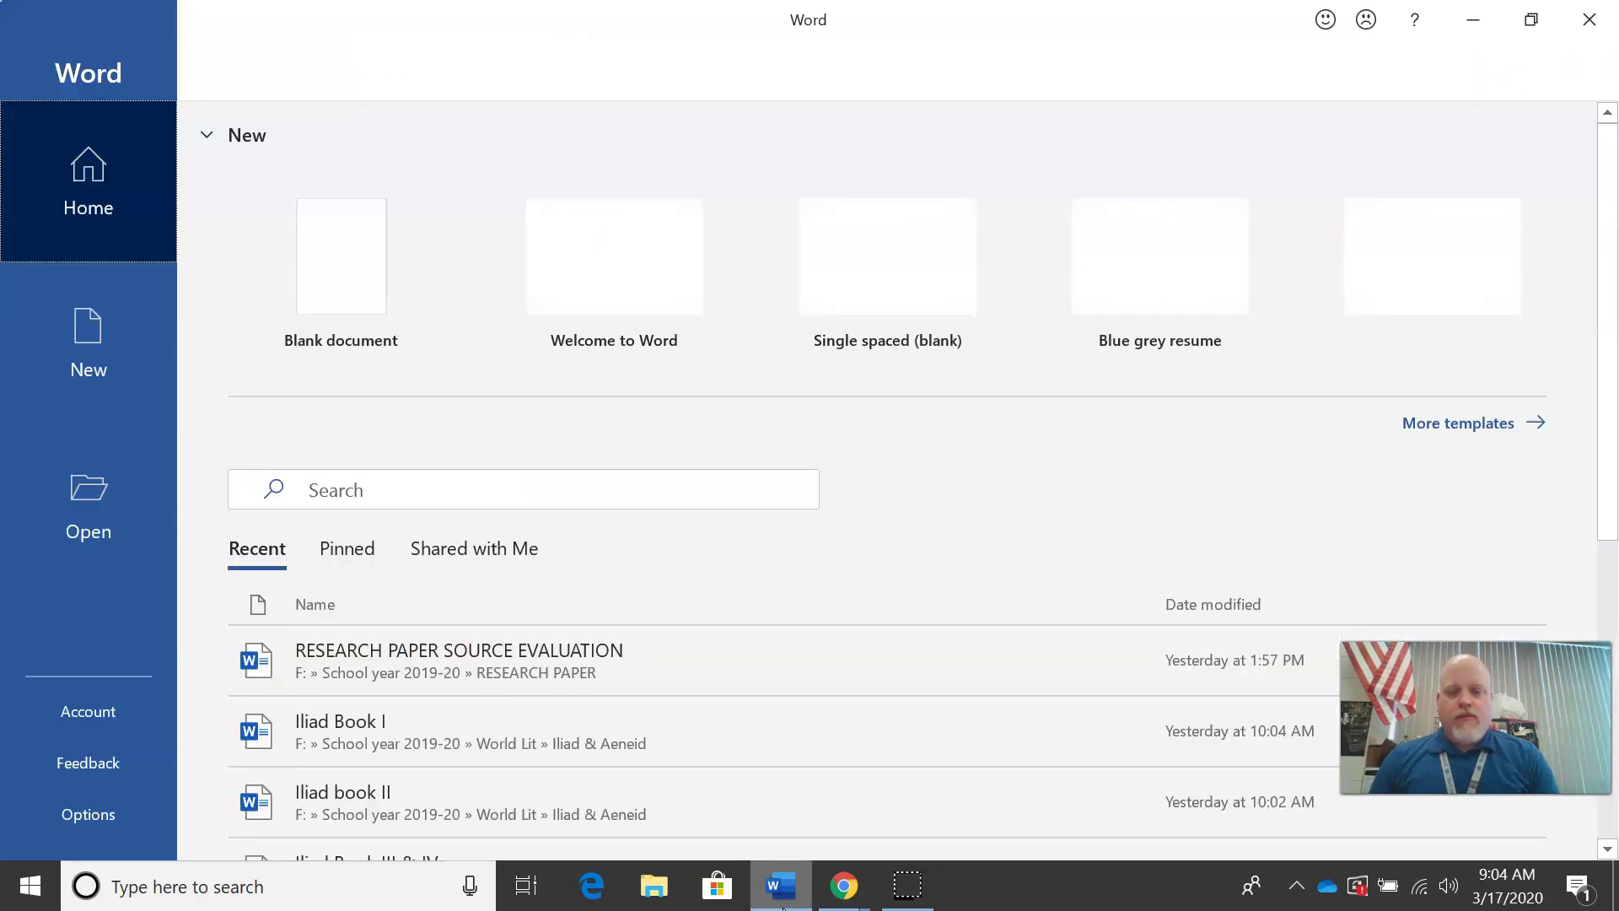
{"action": "left_click", "coordinate": [348, 287]}
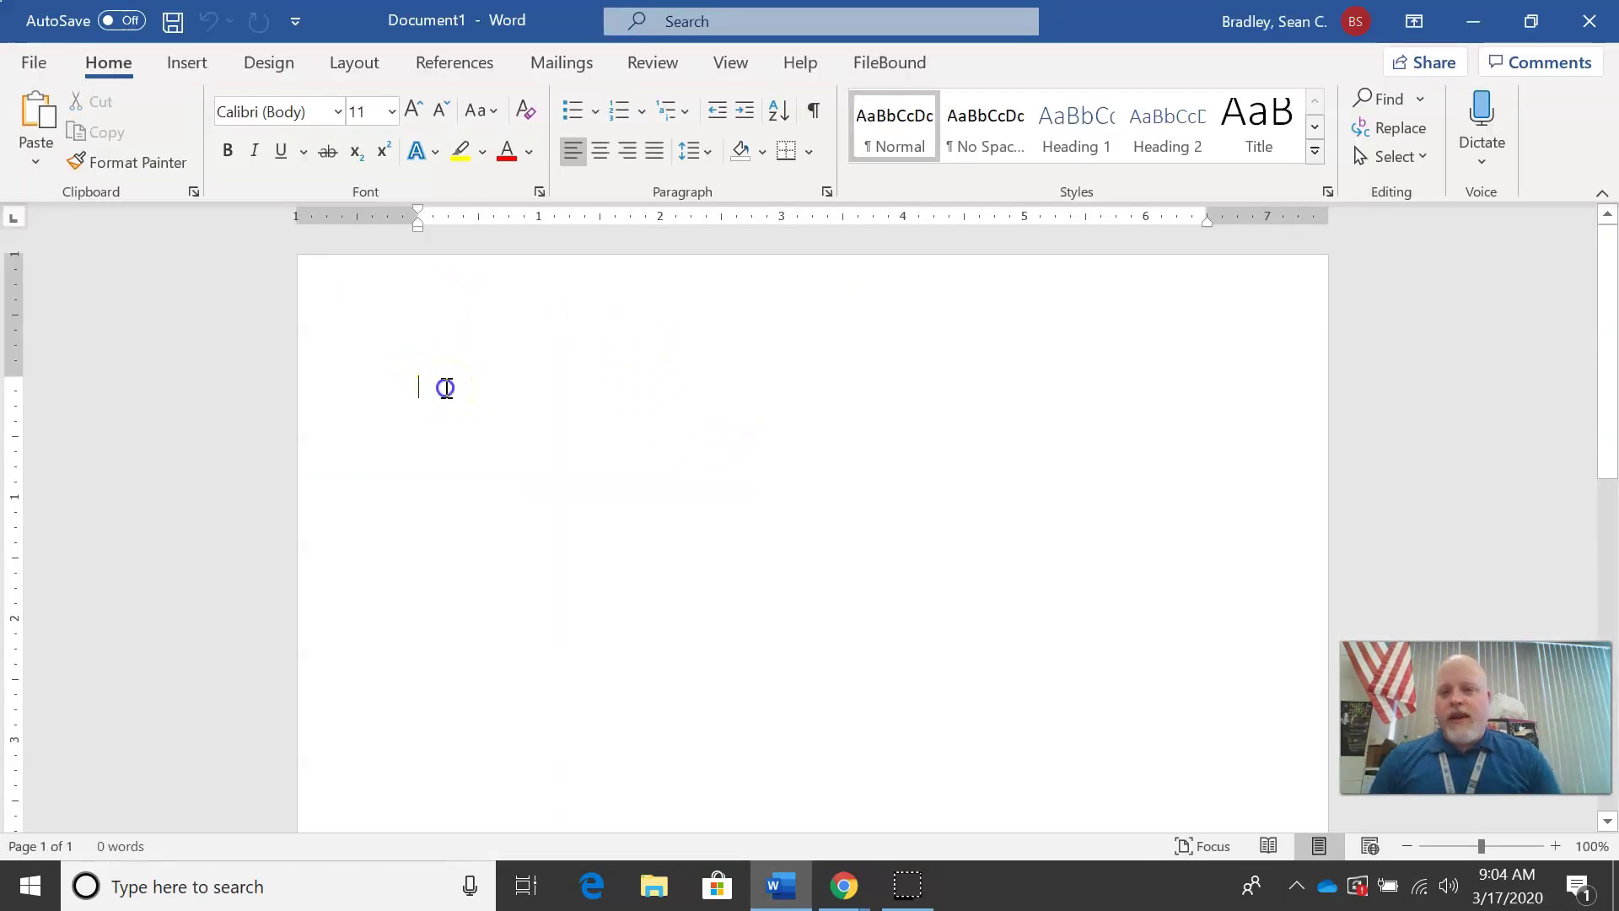
{"action": "right_click", "coordinate": [445, 388]}
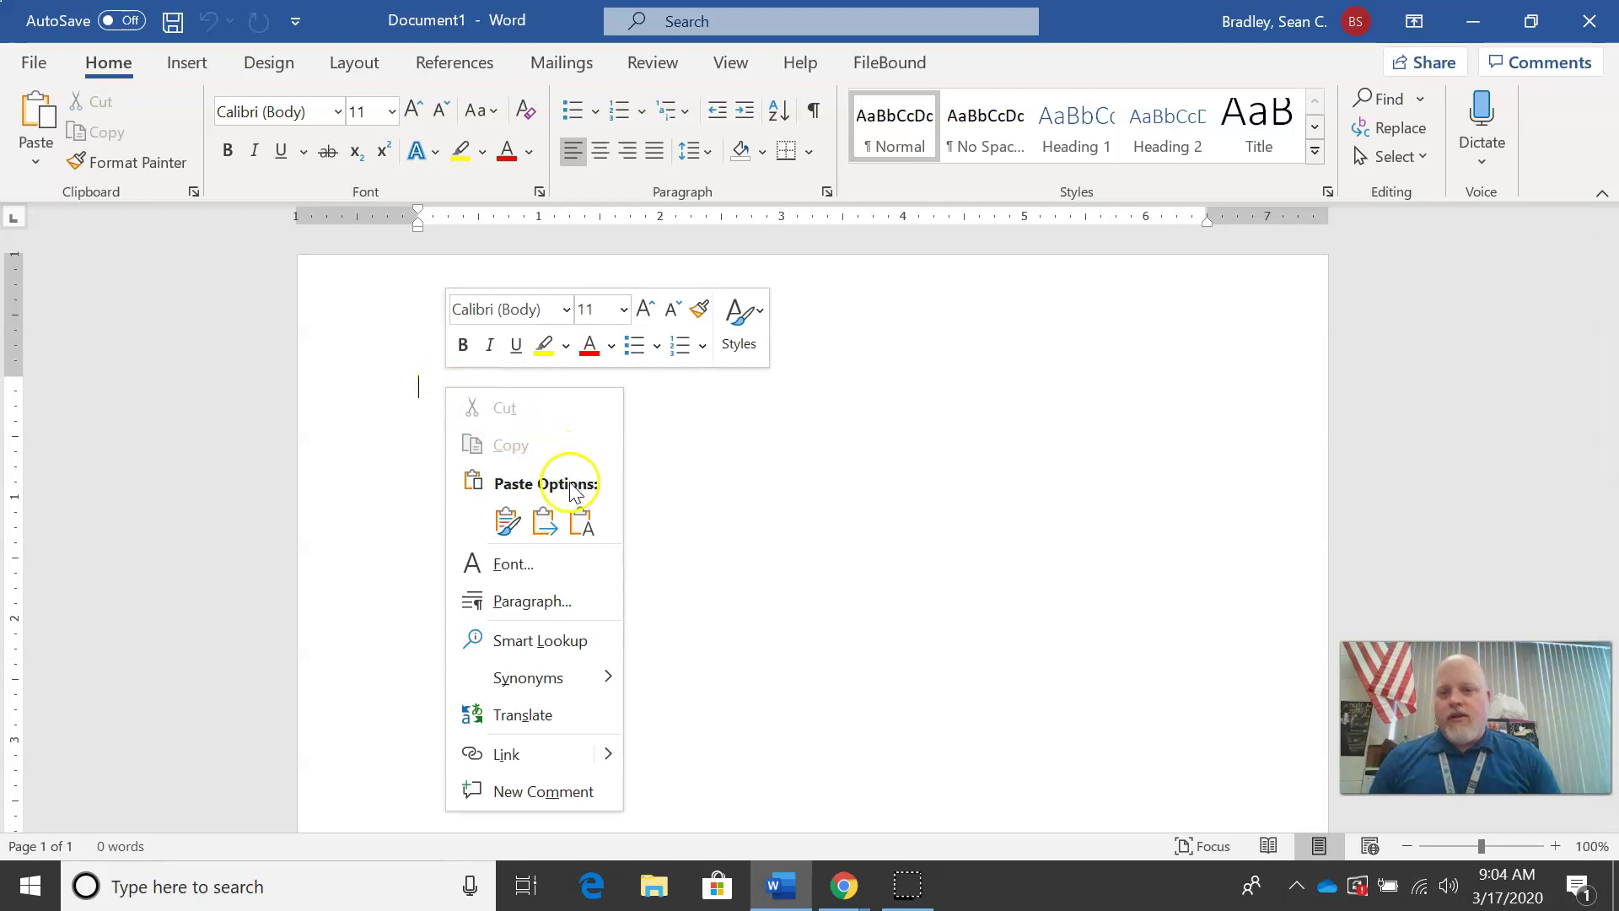
{"action": "left_click", "coordinate": [503, 523]}
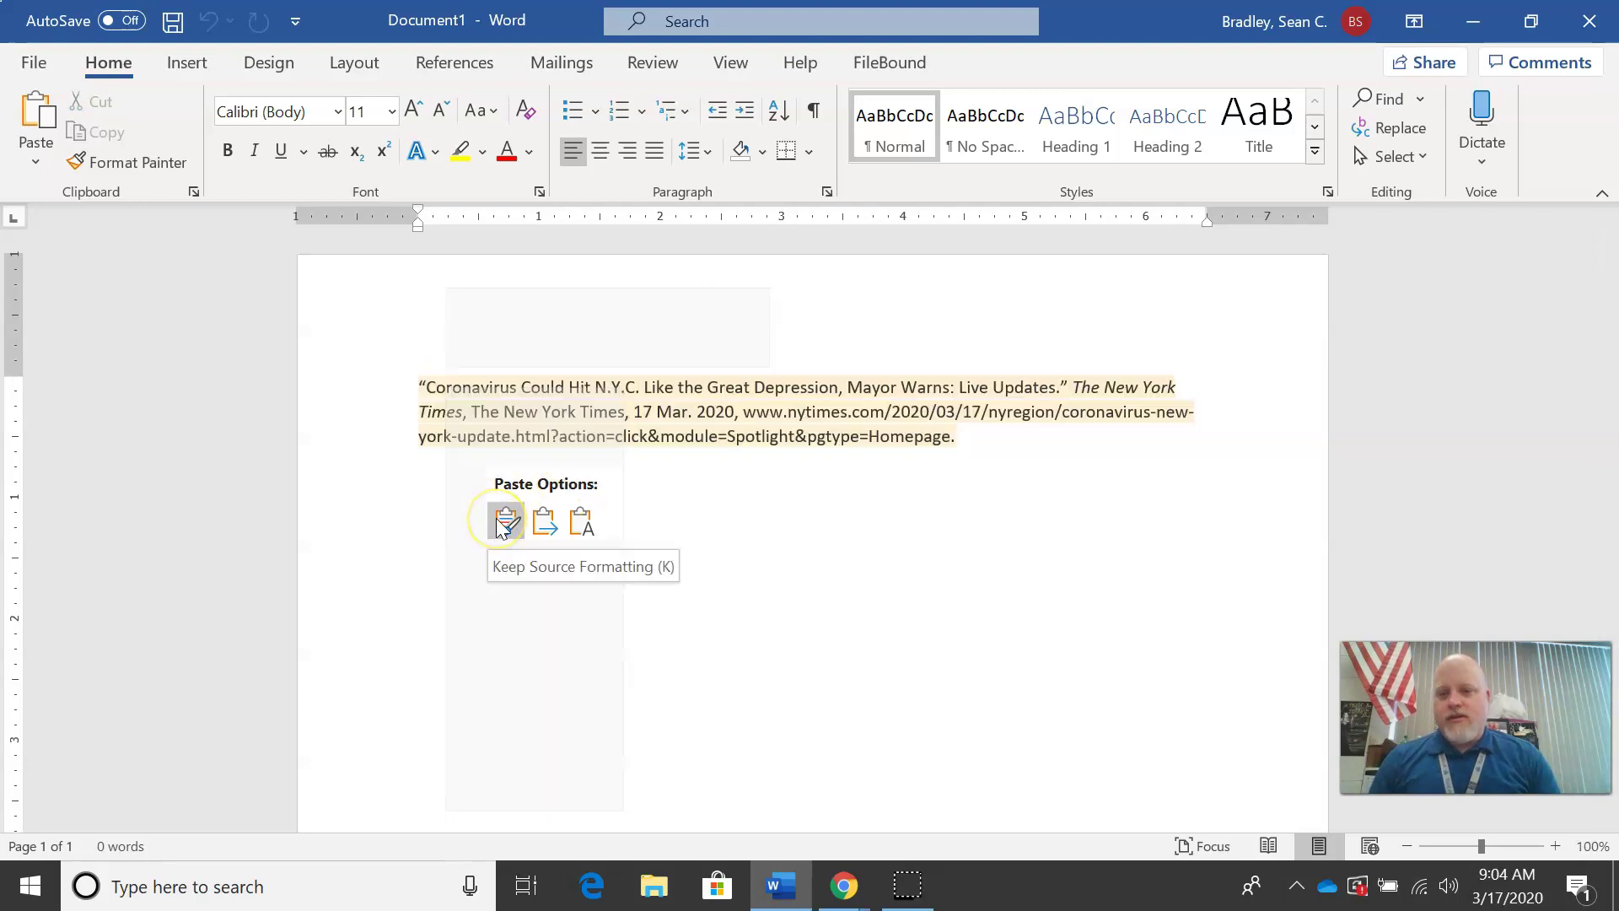
{"action": "left_click", "coordinate": [544, 522]}
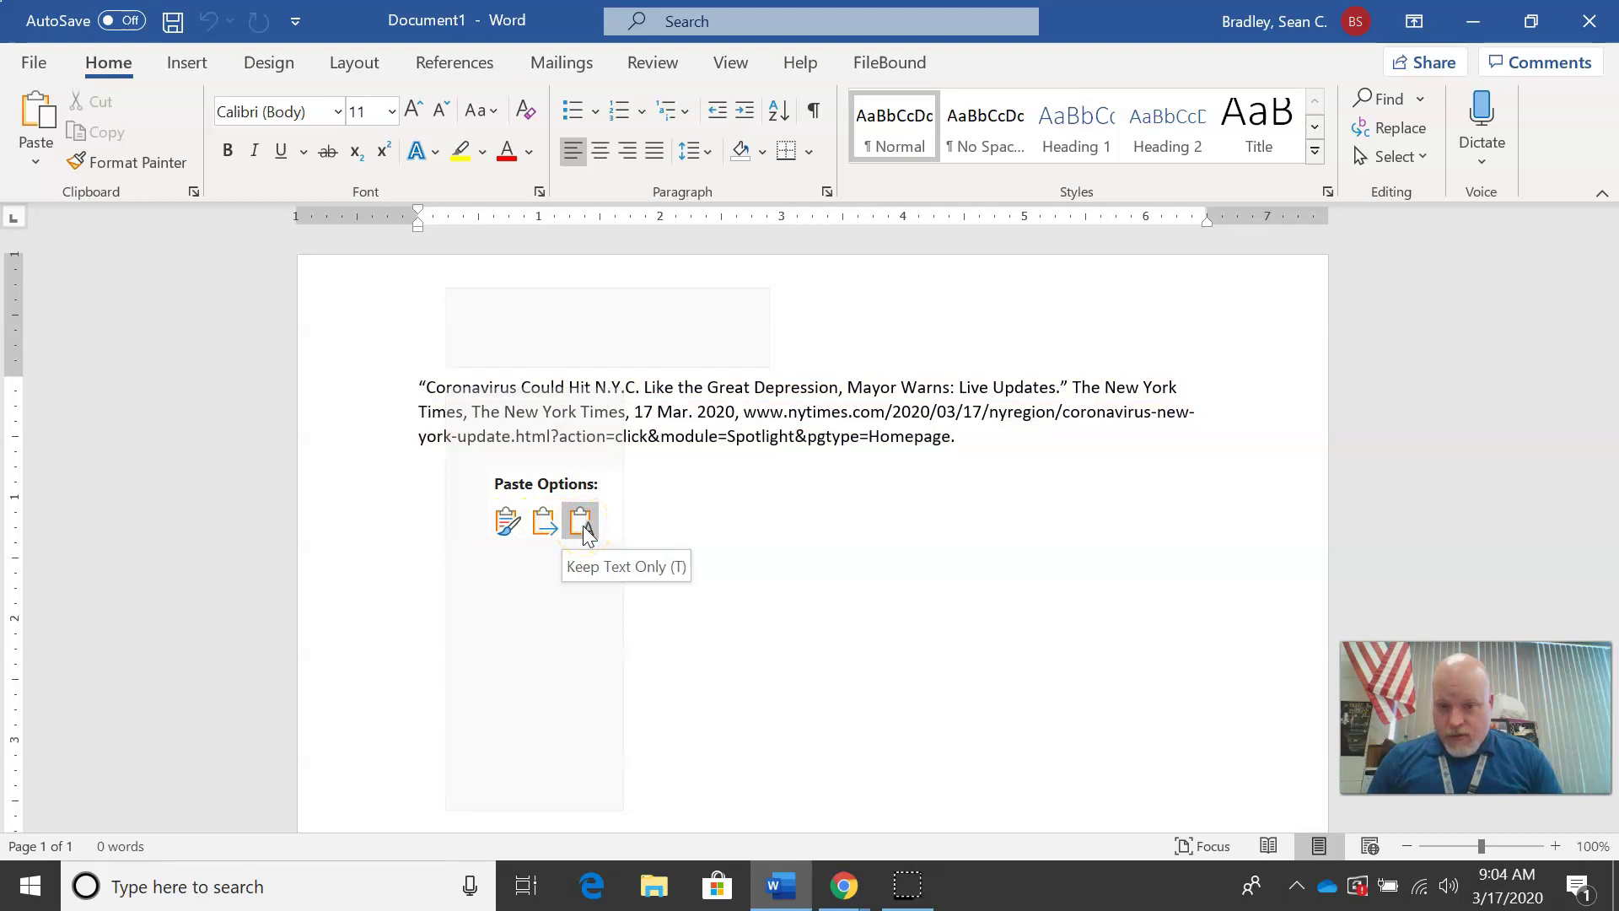
{"action": "left_click", "coordinate": [580, 525]}
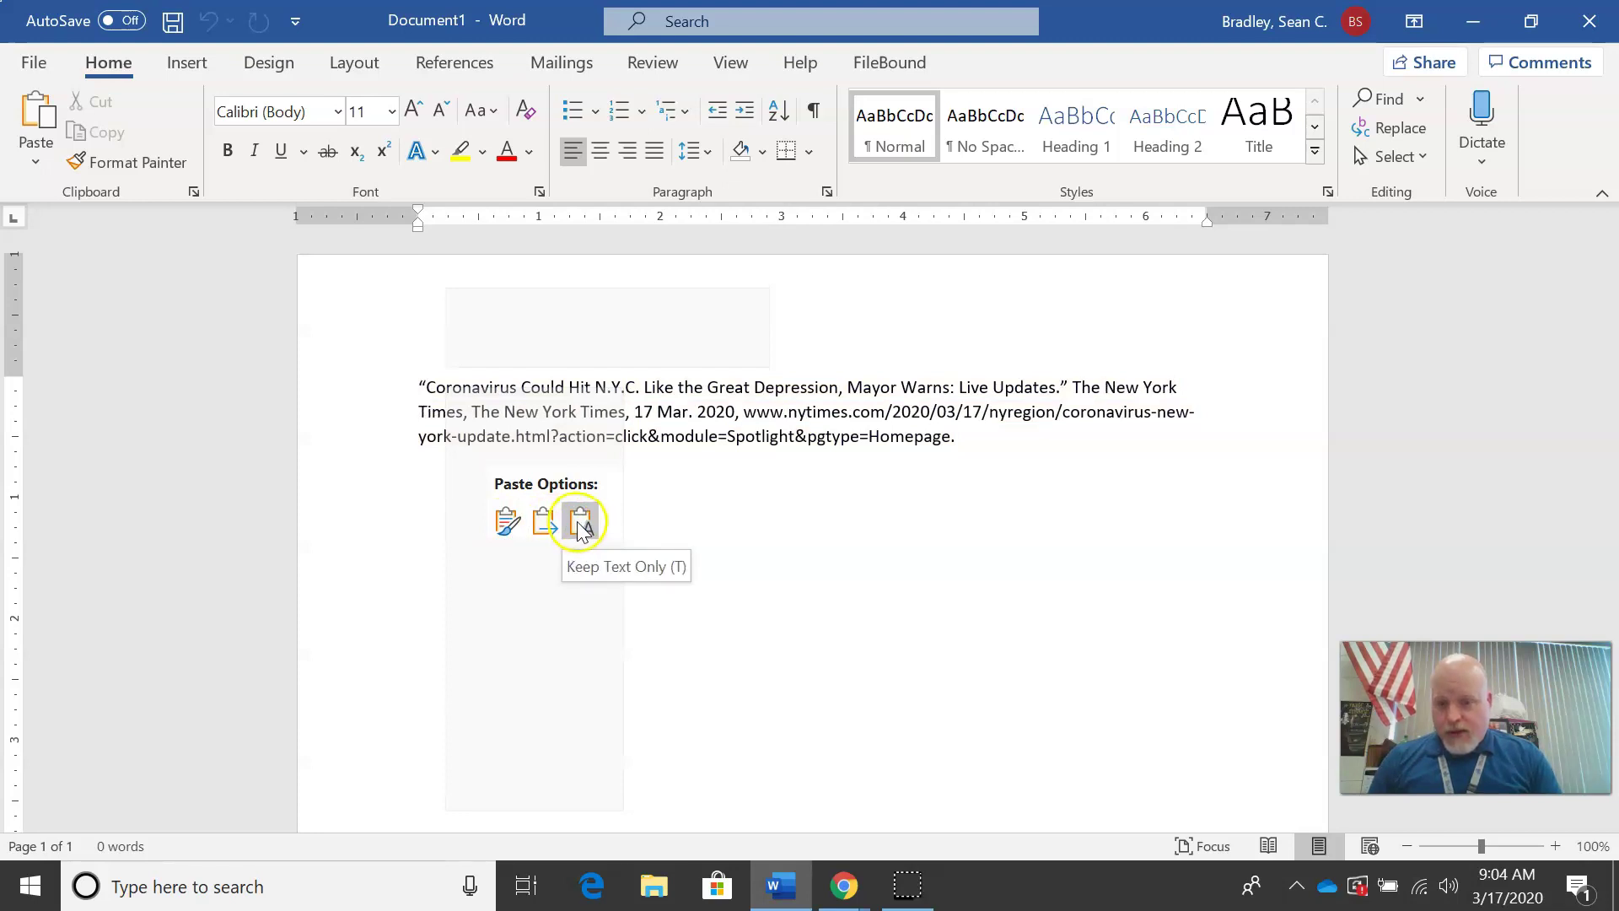